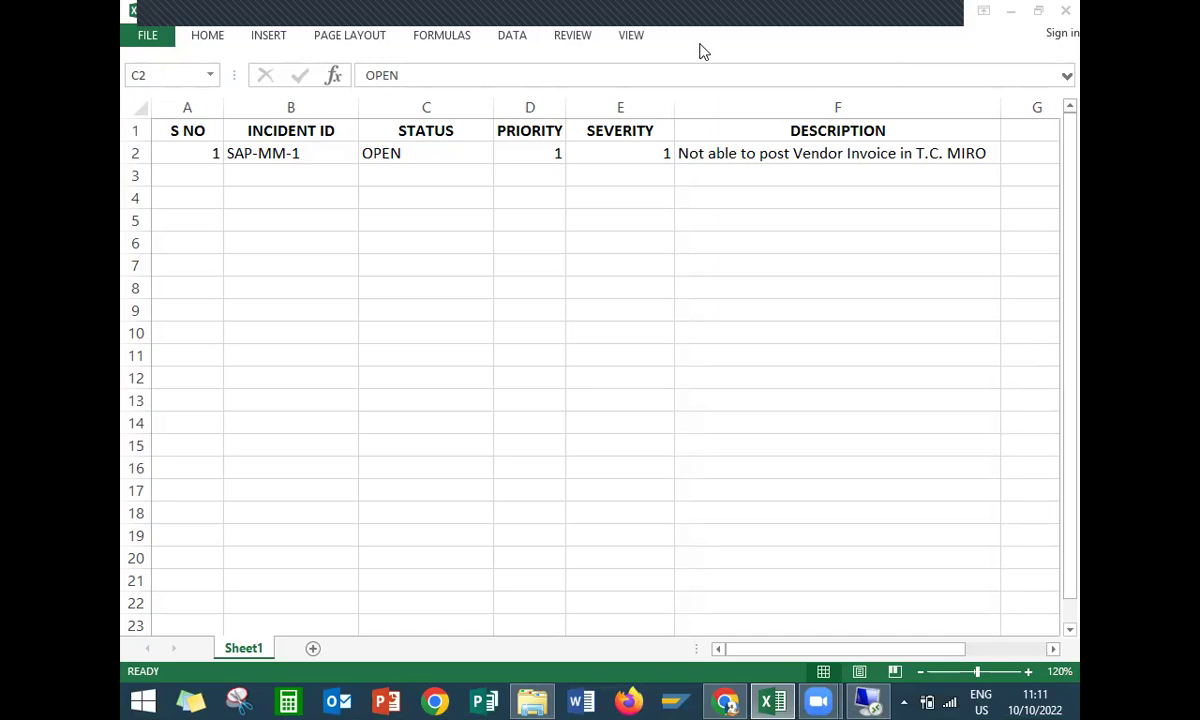
Review the incident in row 2 across its serial number, ID, status, priority, severity and description
click(198, 155)
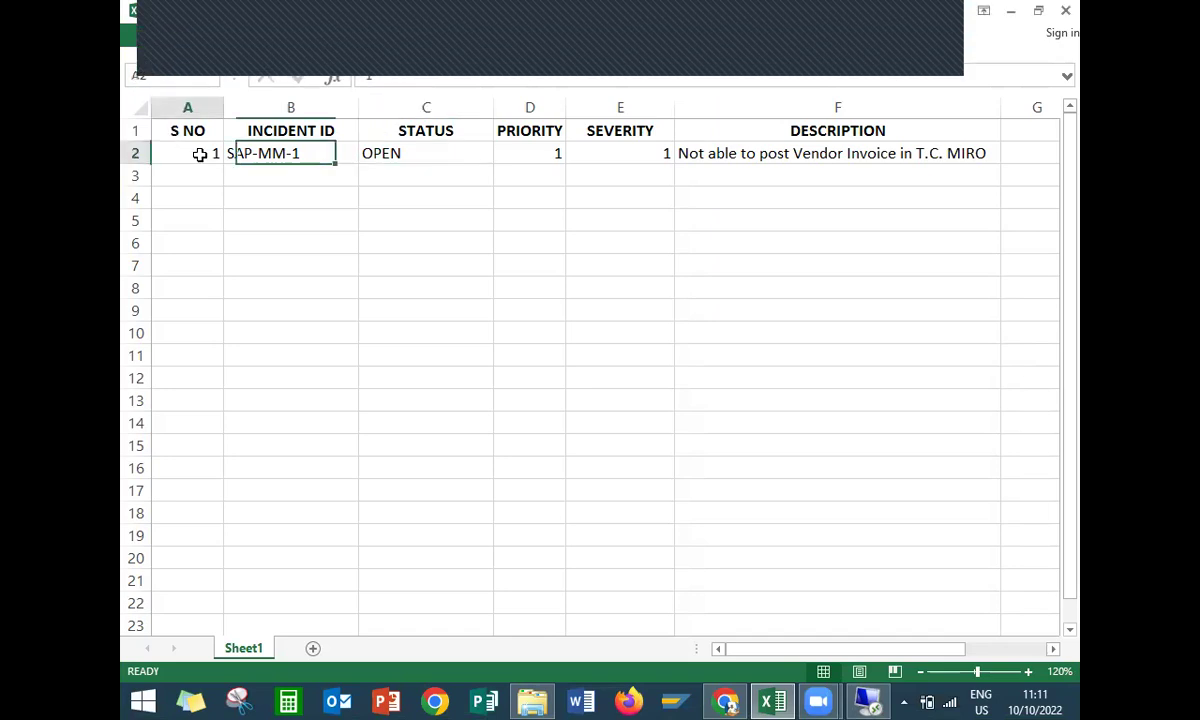
click(273, 152)
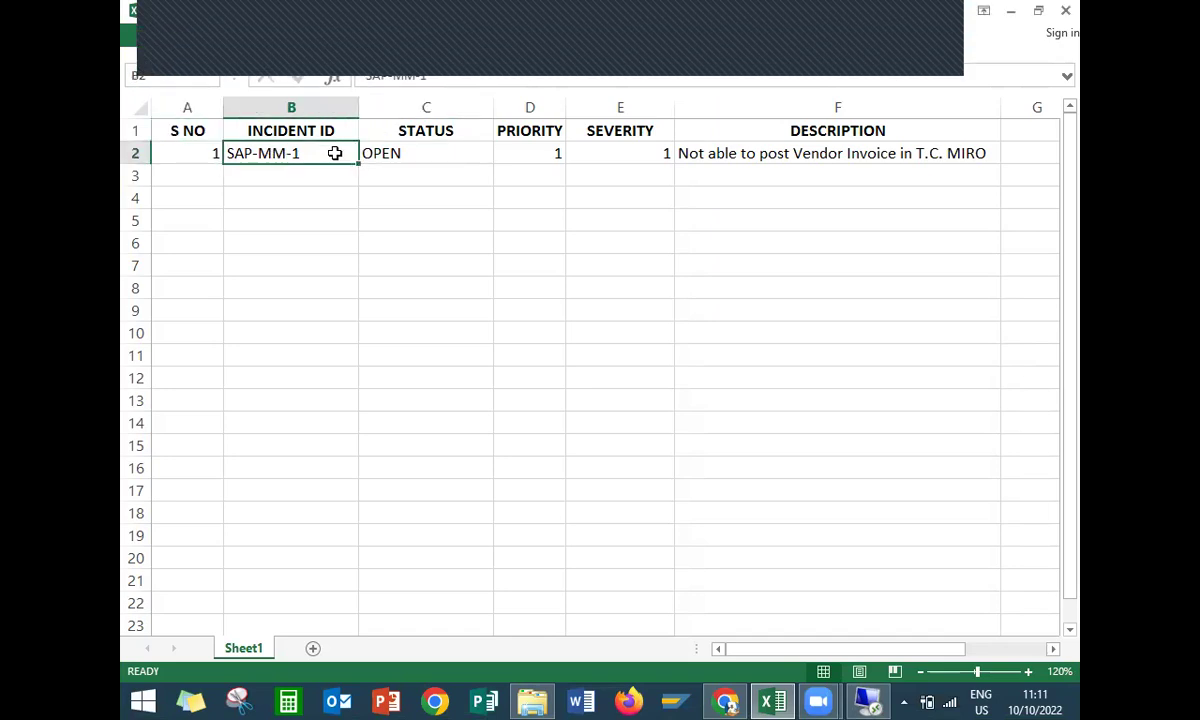
click(421, 158)
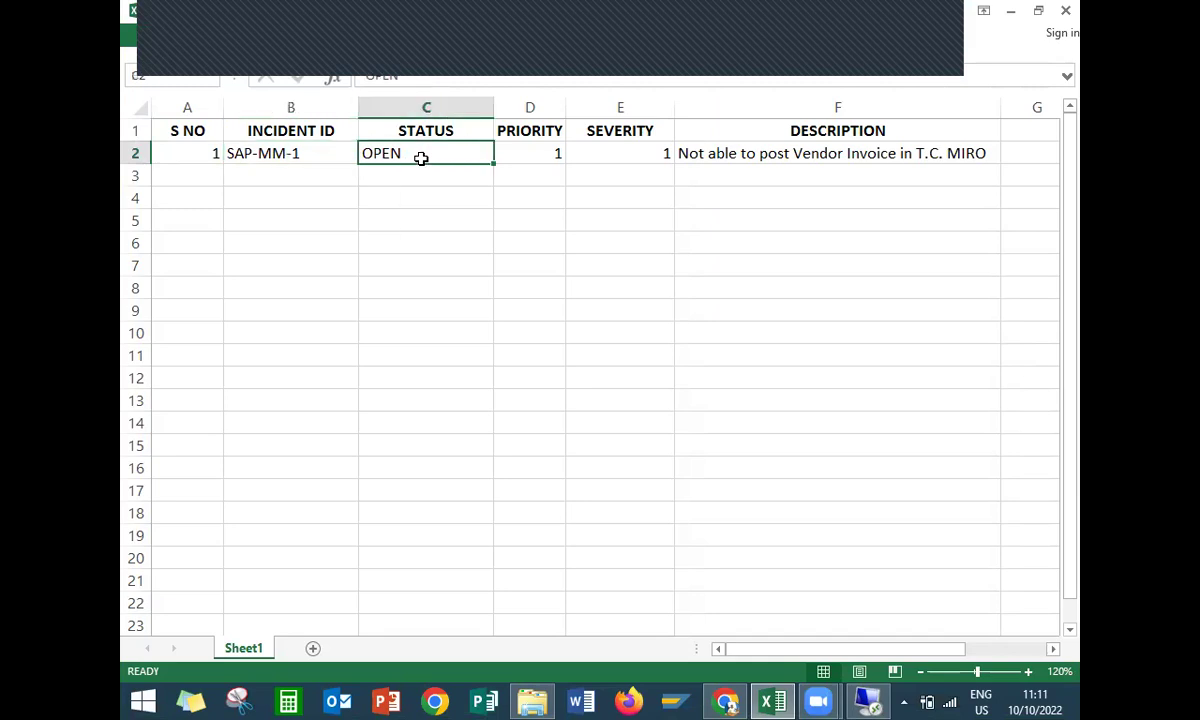
click(528, 157)
click(618, 153)
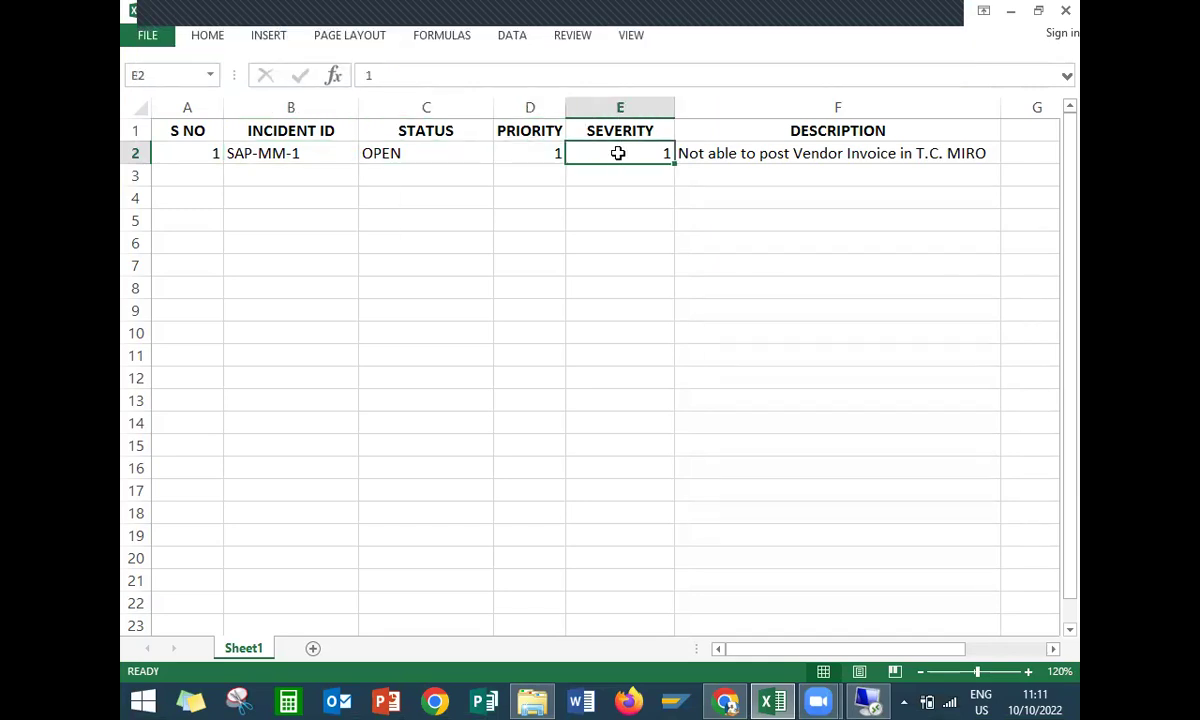
click(750, 154)
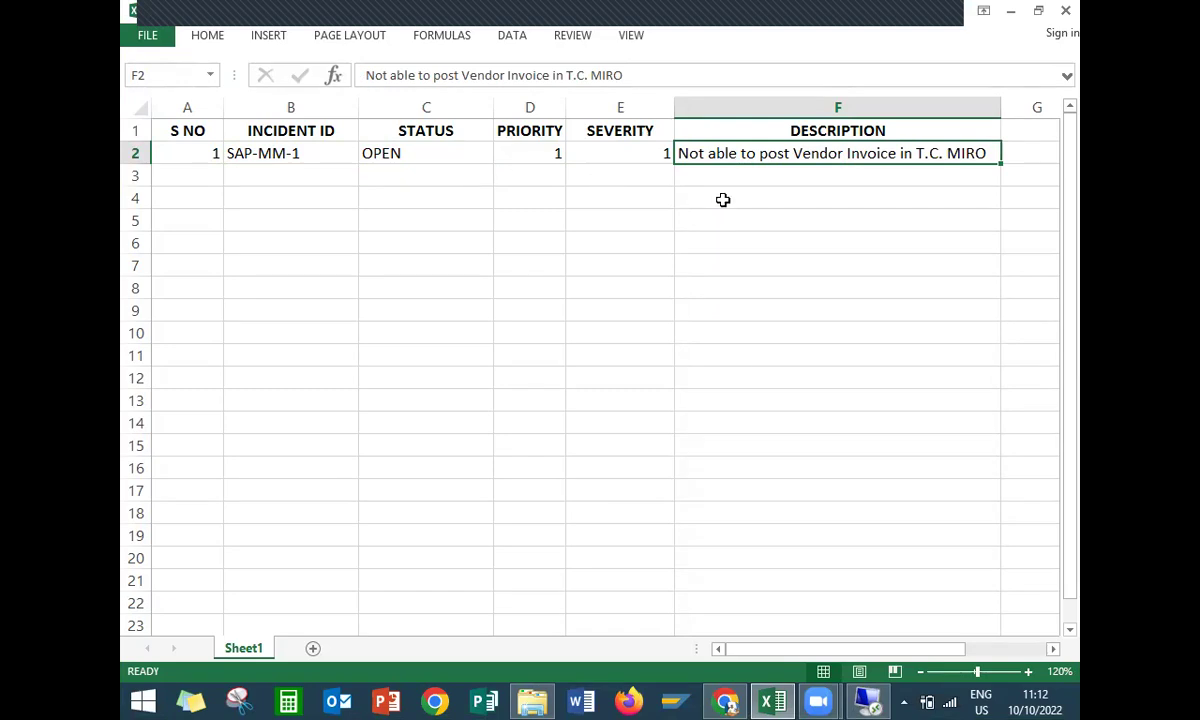
Switch to SAP and open the incoming invoice entry with transaction MIRO
click(868, 701)
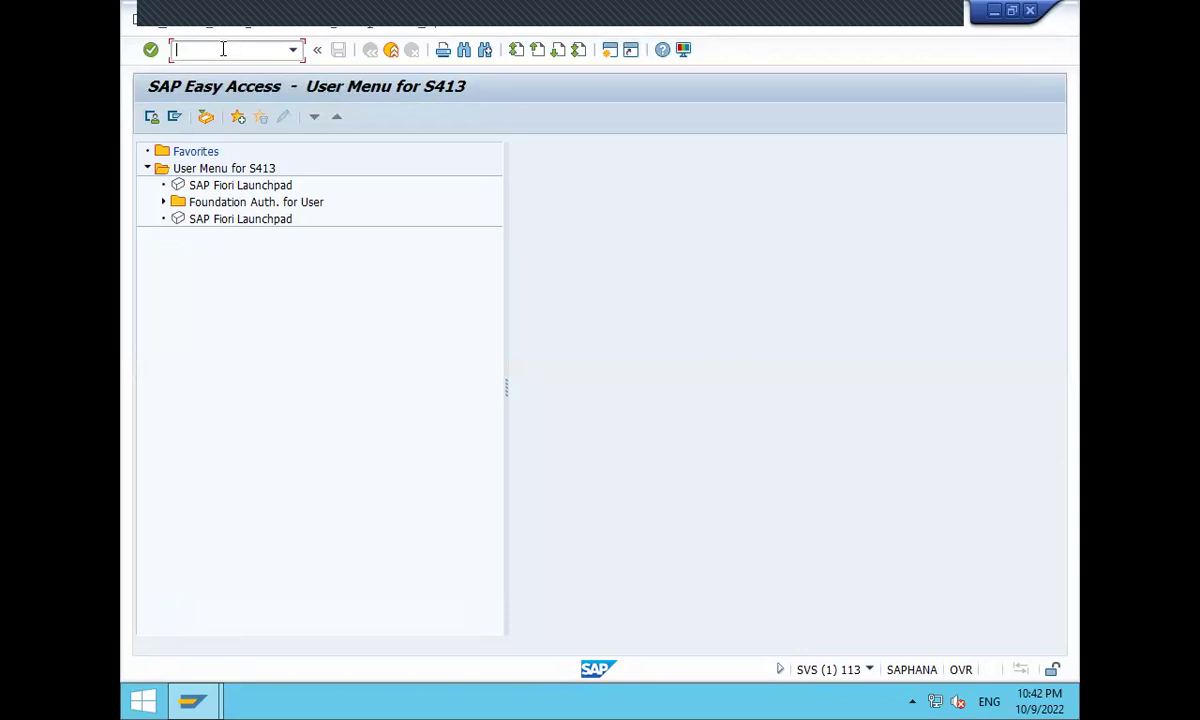
text(miro)
key(Return)
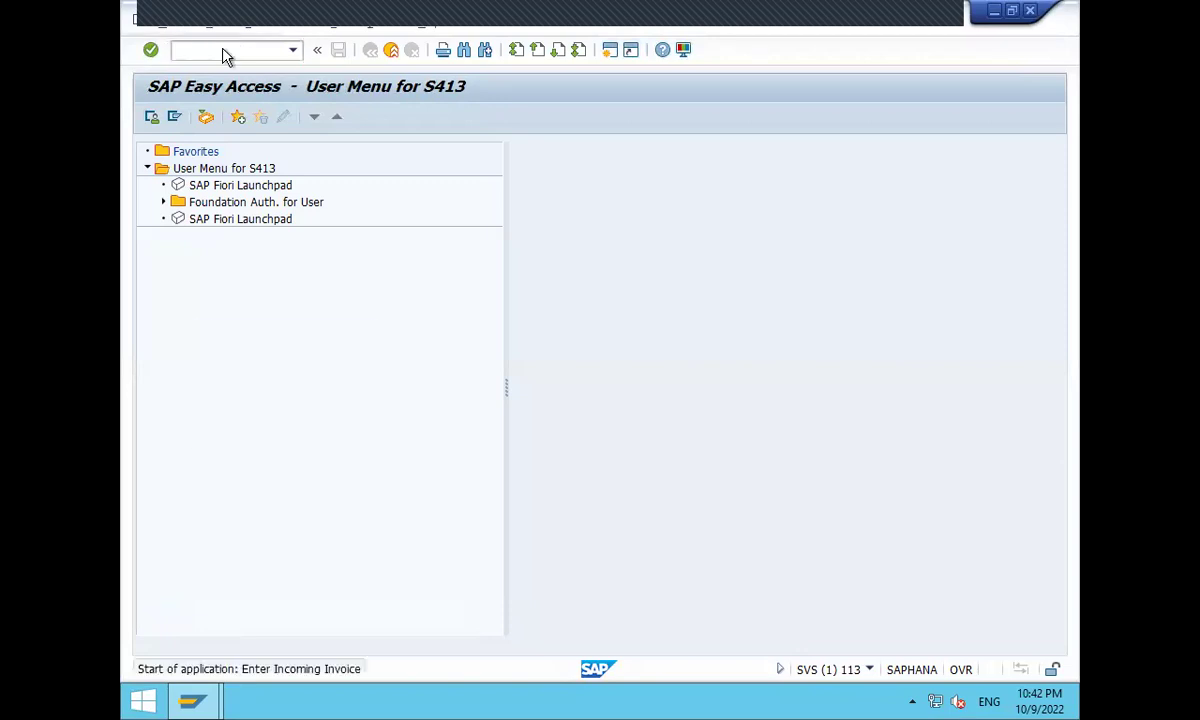
key(Down)
key(Return)
key(Return)
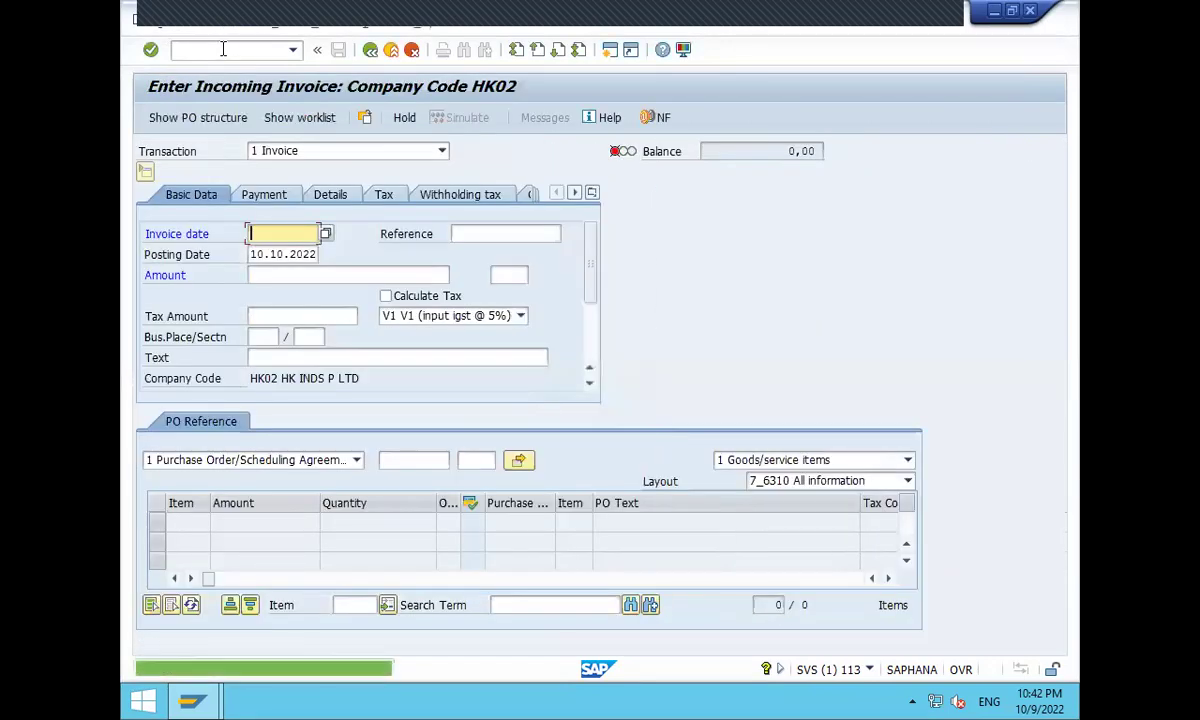
Set the invoice date to 09.10.2022 and load the purchase order for the headphone item as reference
key(Down)
key(Return)
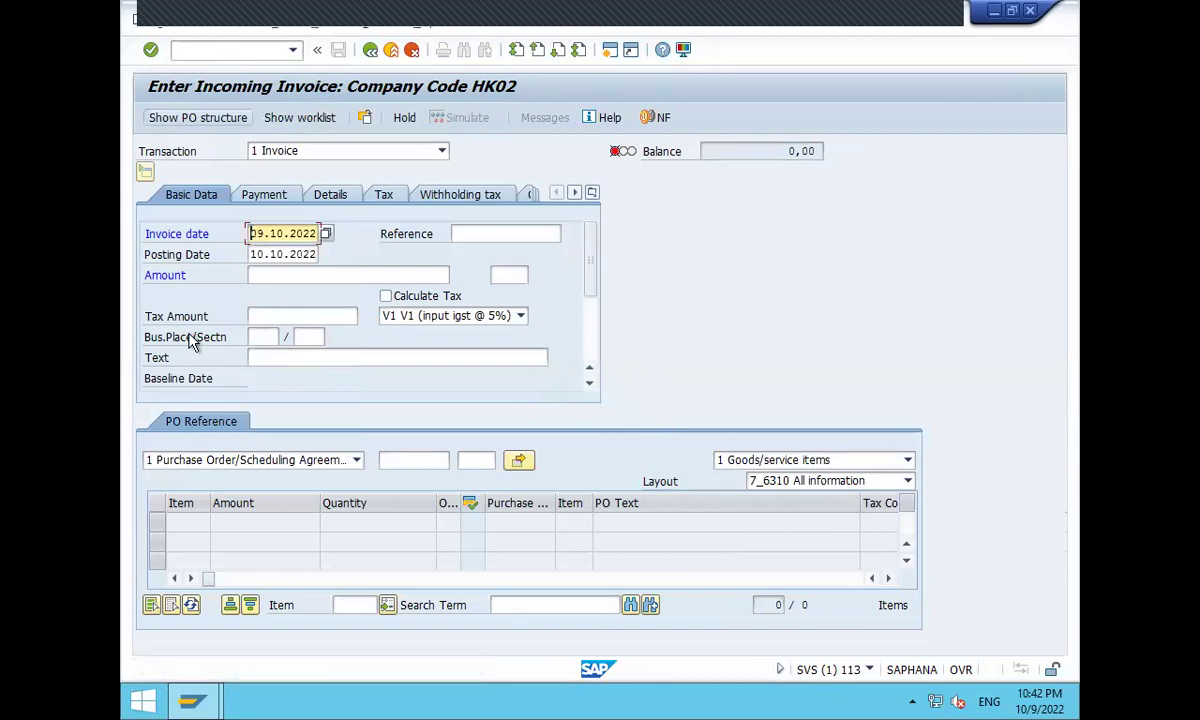
click(414, 459)
key(Down)
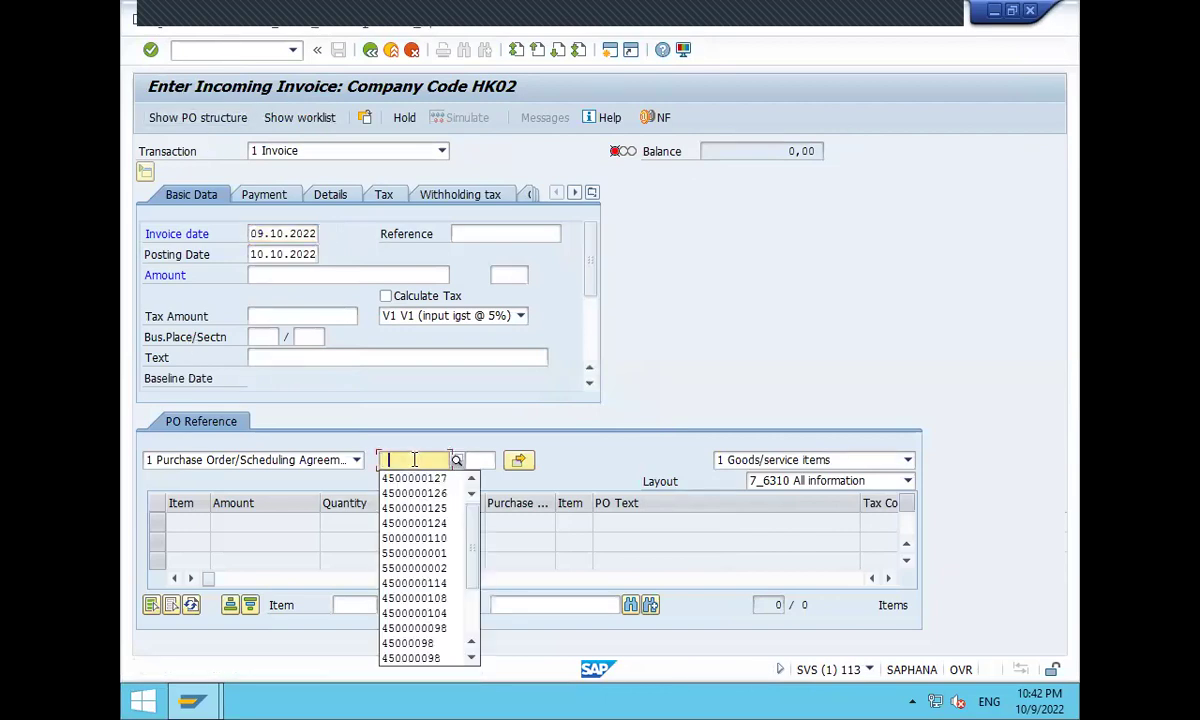
click(424, 468)
key(Return)
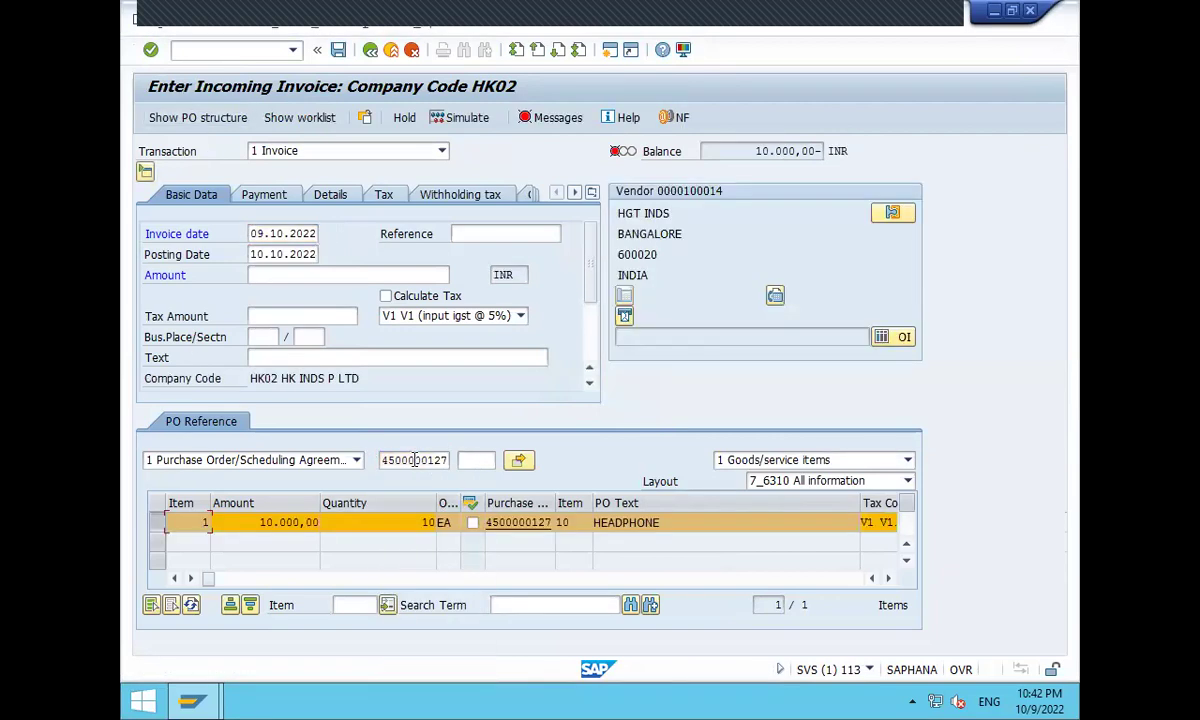
Enable automatic tax calculation and set the payment baseline date to 22.10.2022
click(449, 298)
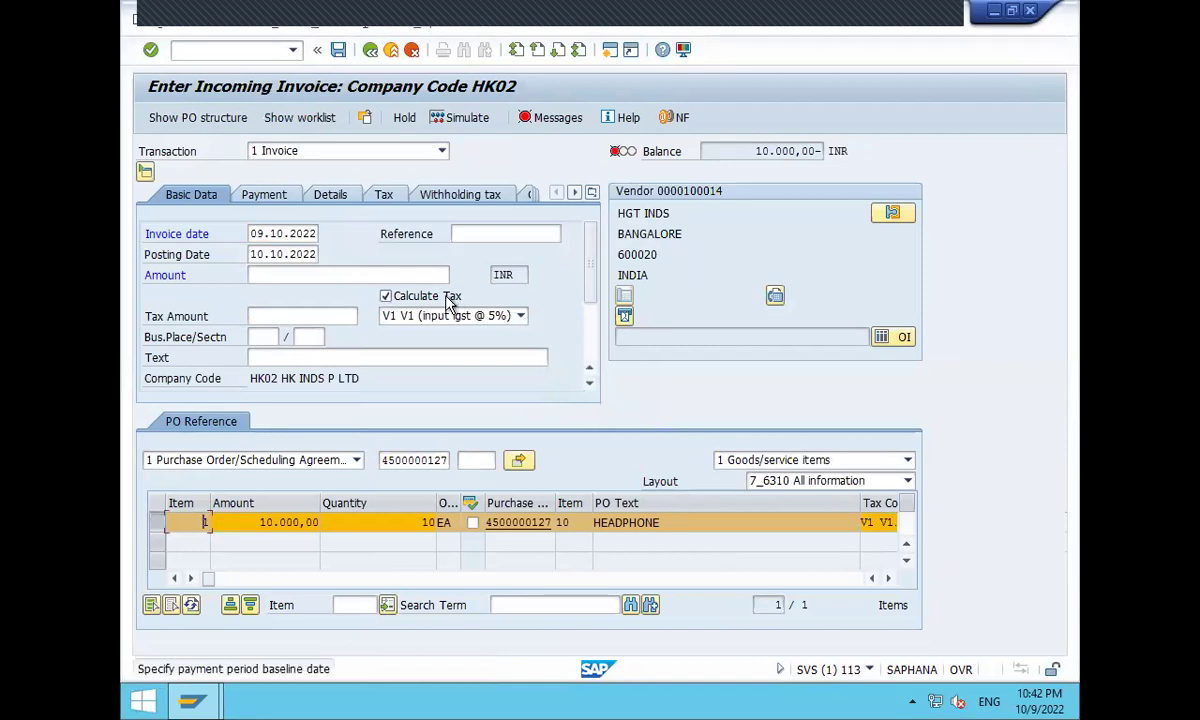
key(Return)
click(278, 234)
key(Down)
key(Return)
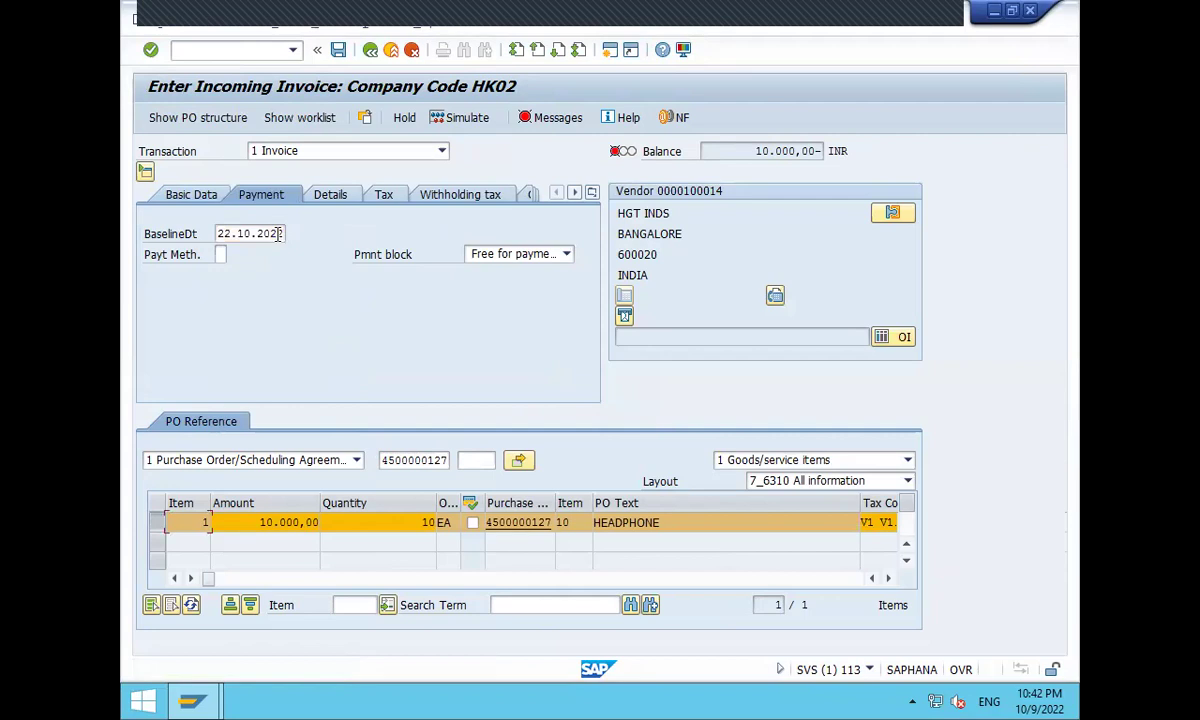
Enter 10000 as the invoice amount in the basic data to match the balance
click(184, 198)
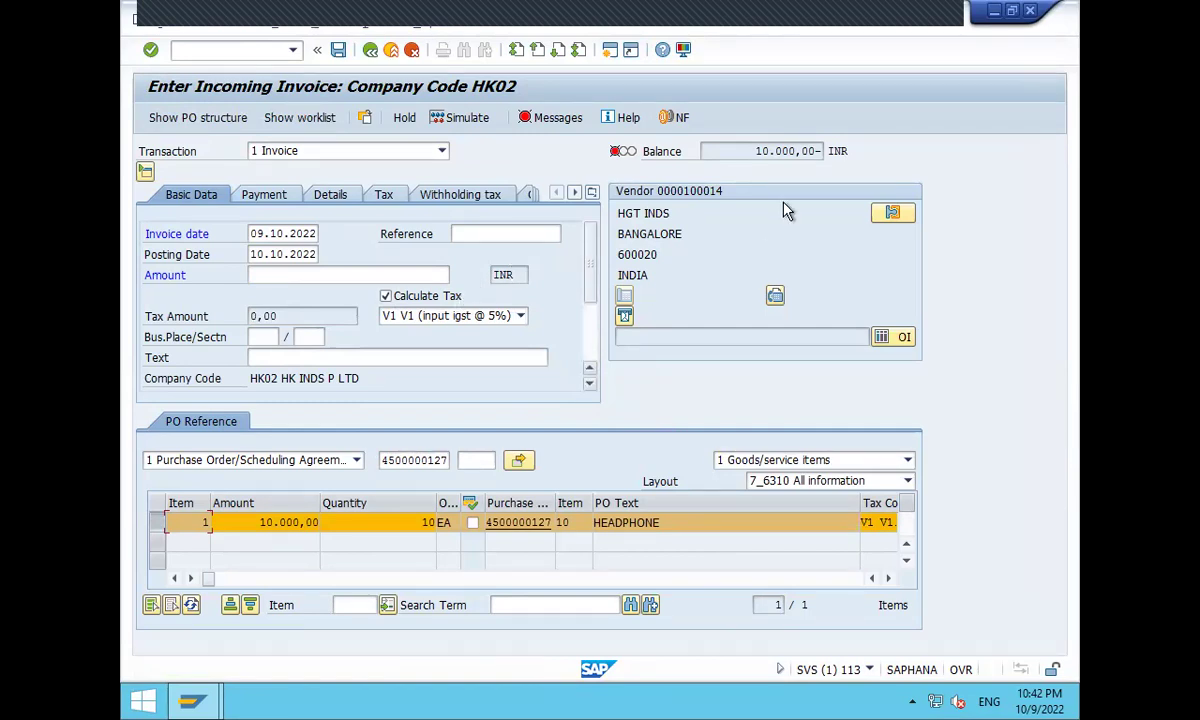
drag(742, 152, 805, 151)
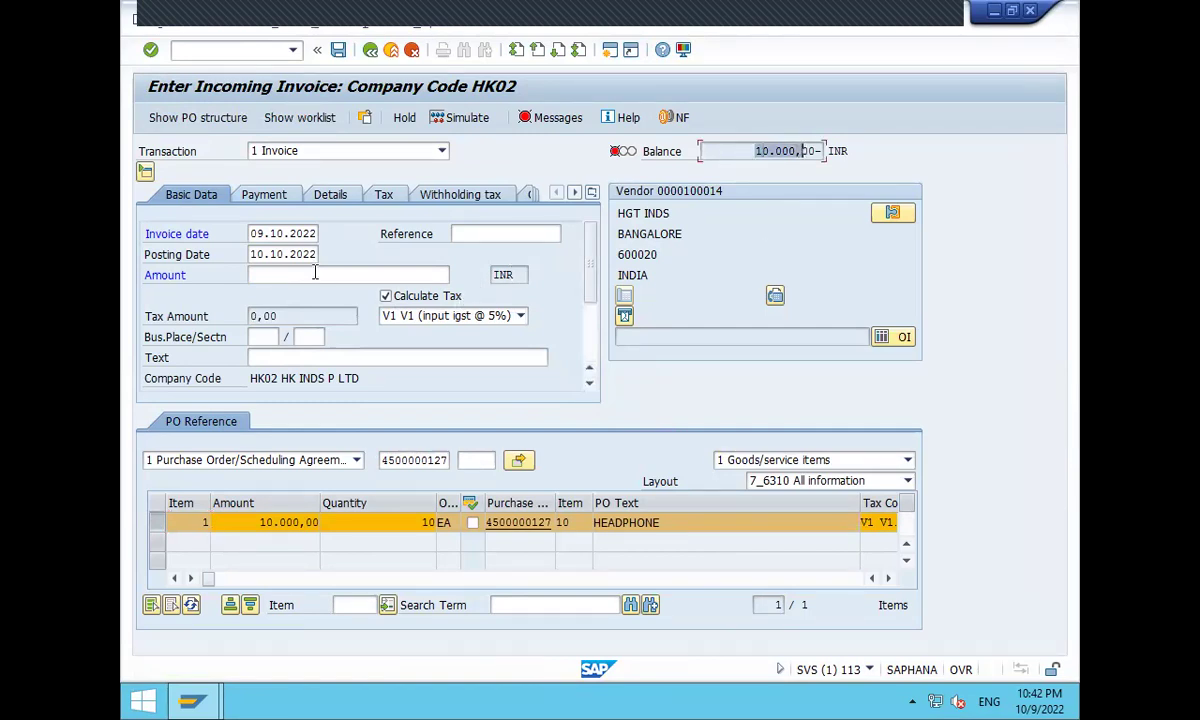
click(407, 277)
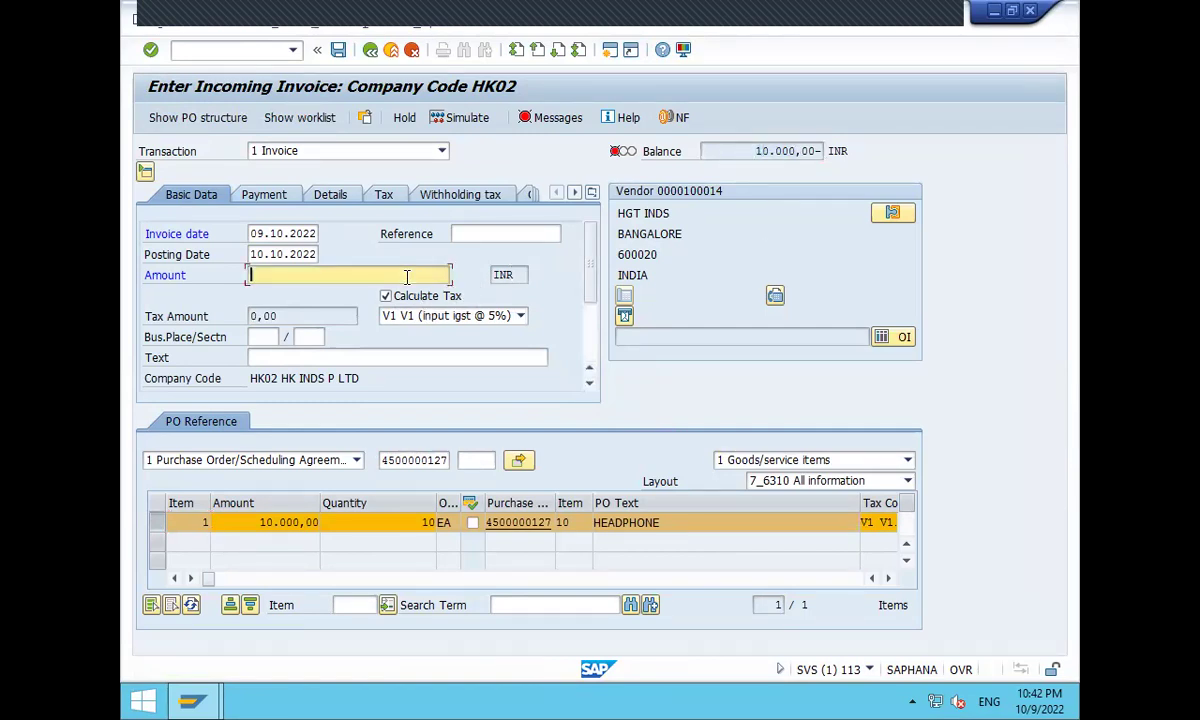
text(10000)
key(Return)
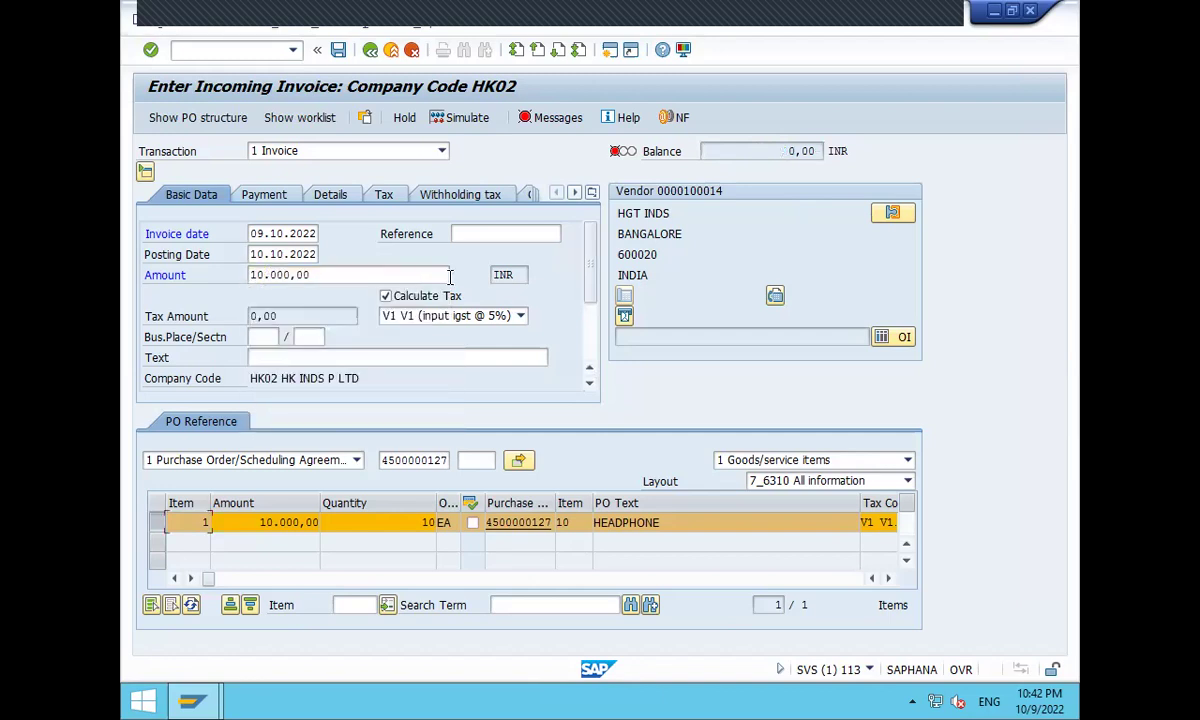
Set the business place to HK02, the section to SSS1 and the place of supply to 22
click(256, 337)
text(HK02)
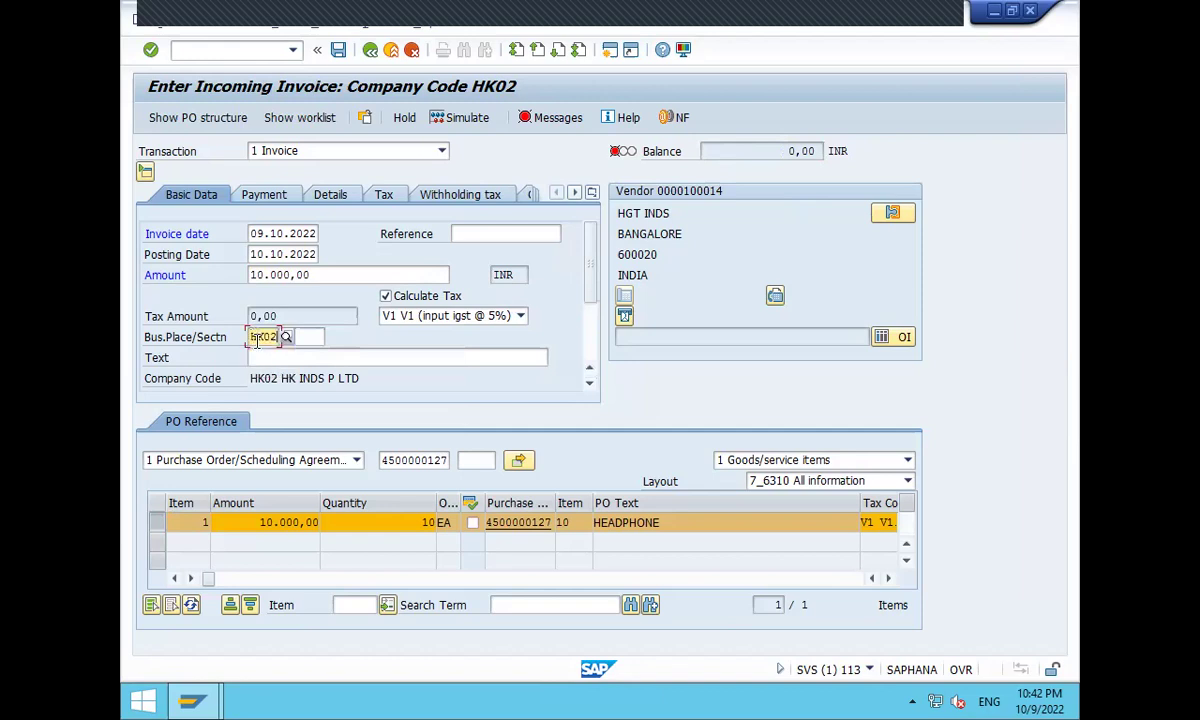
key(Tab)
text(SSS1)
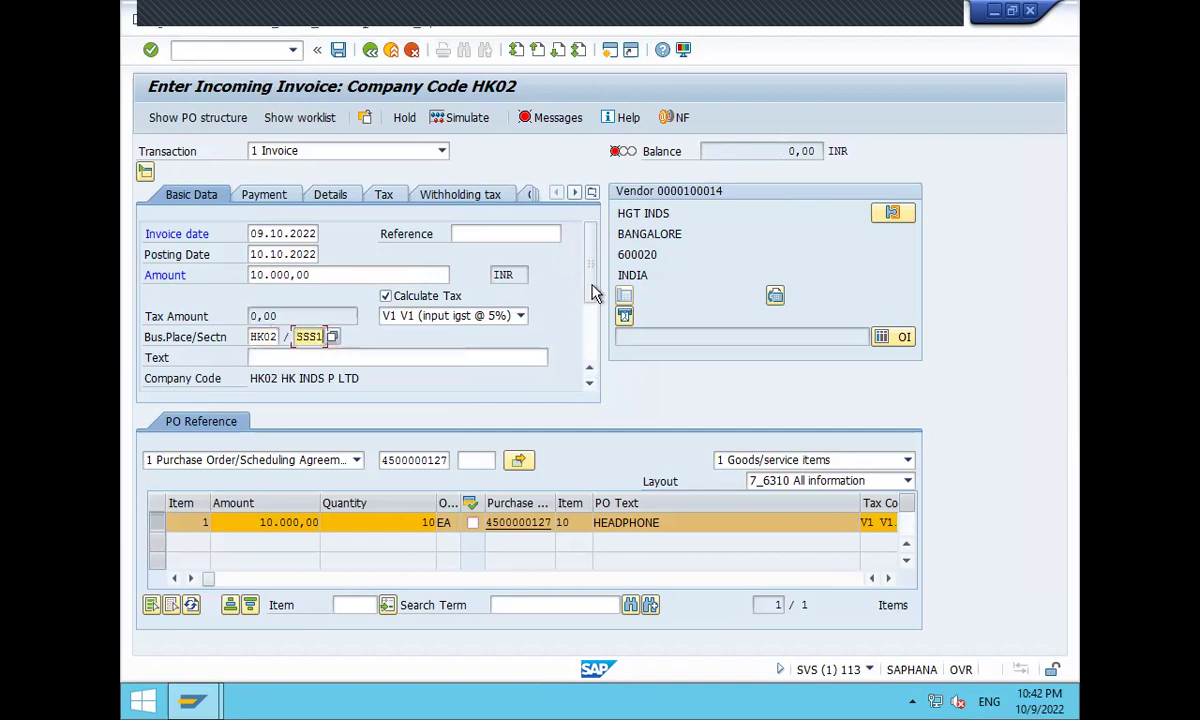
click(588, 382)
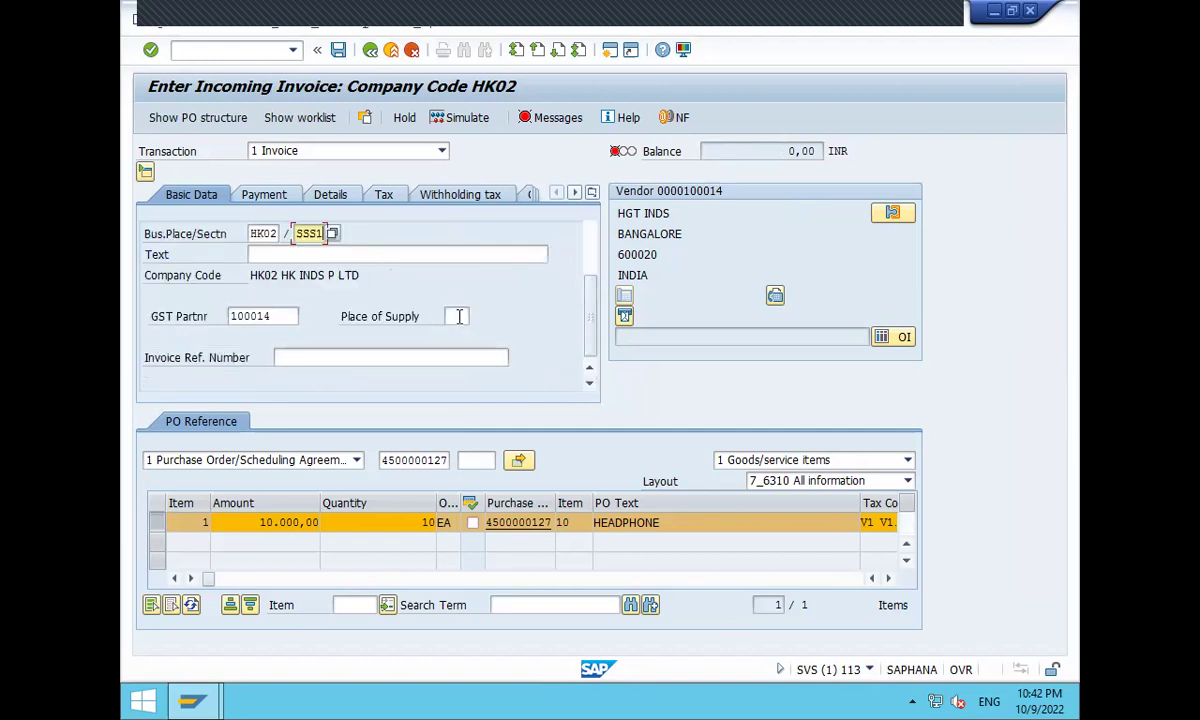
click(457, 316)
text(22)
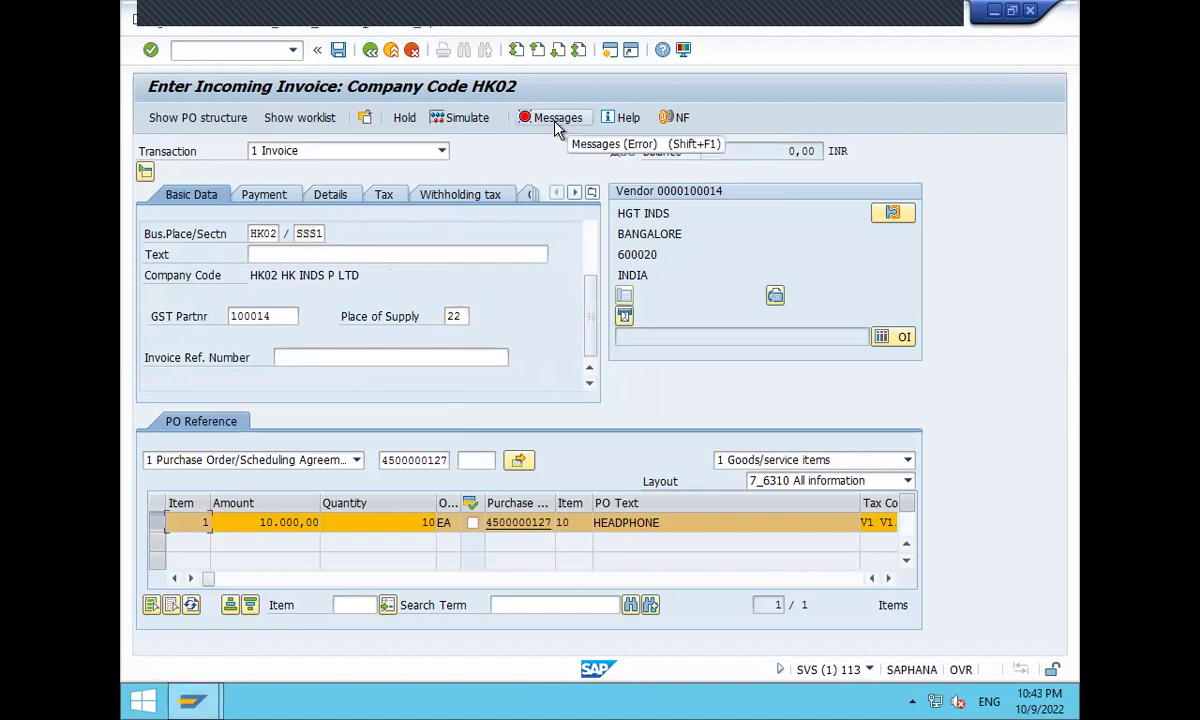
Try to post the vendor invoice and read the messages in its verification log
click(339, 52)
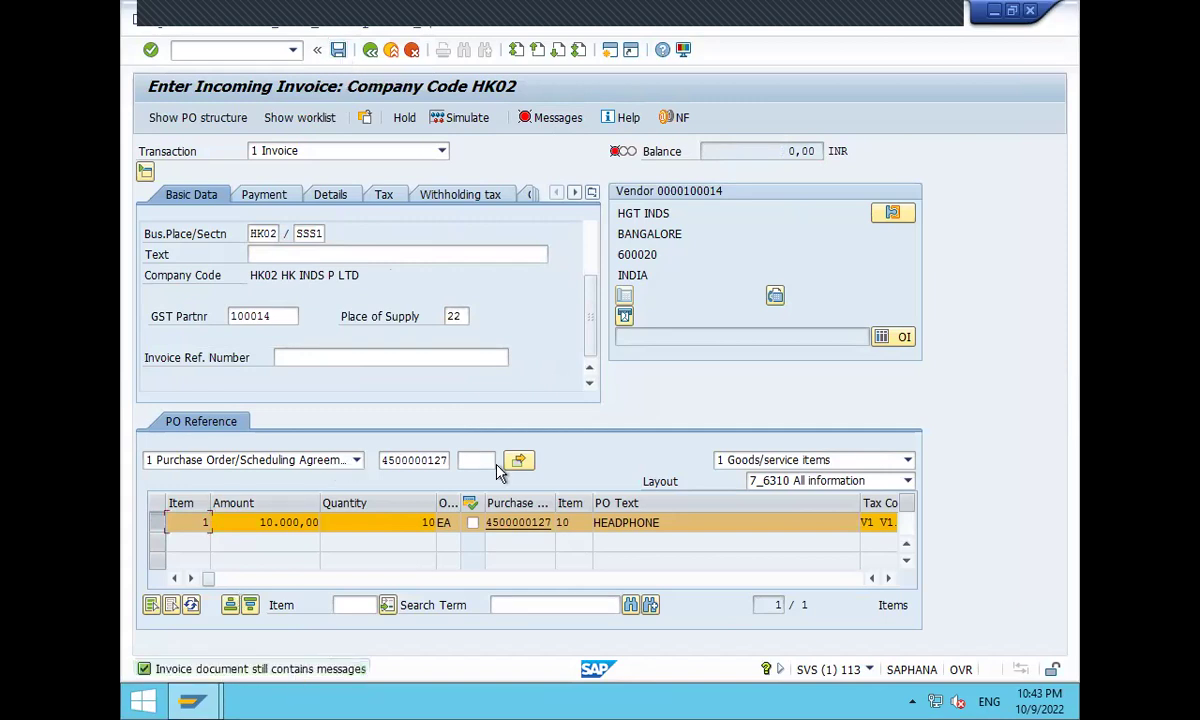
click(560, 118)
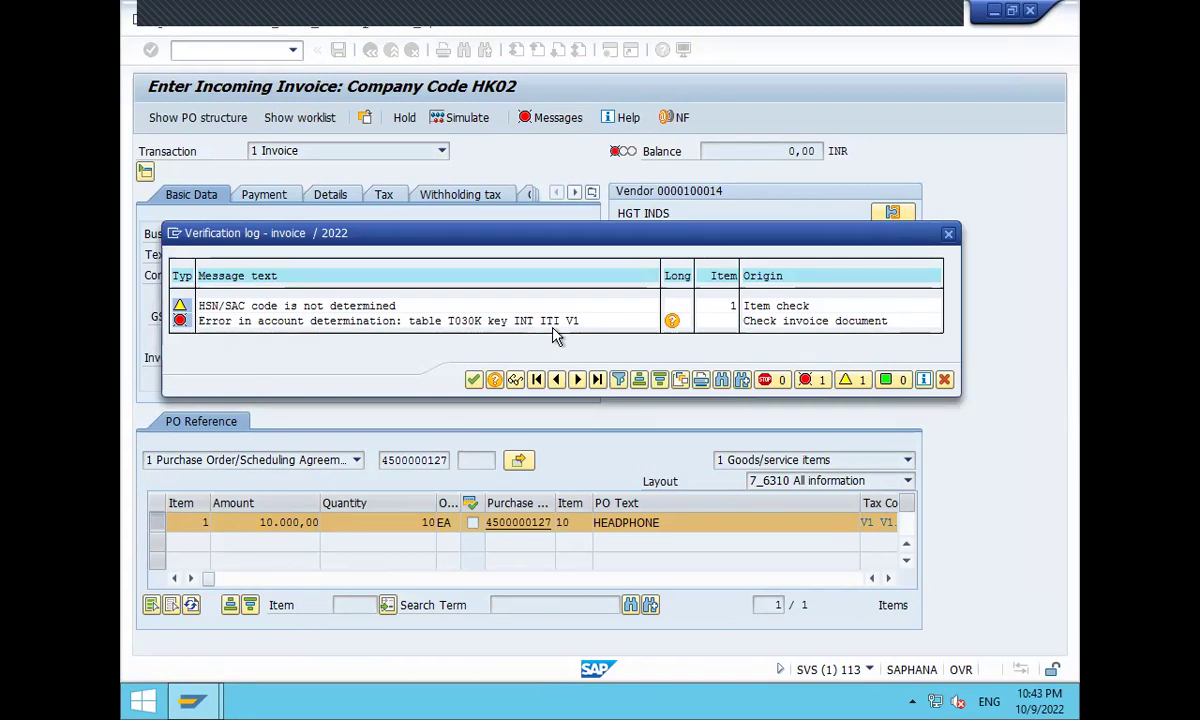
click(473, 381)
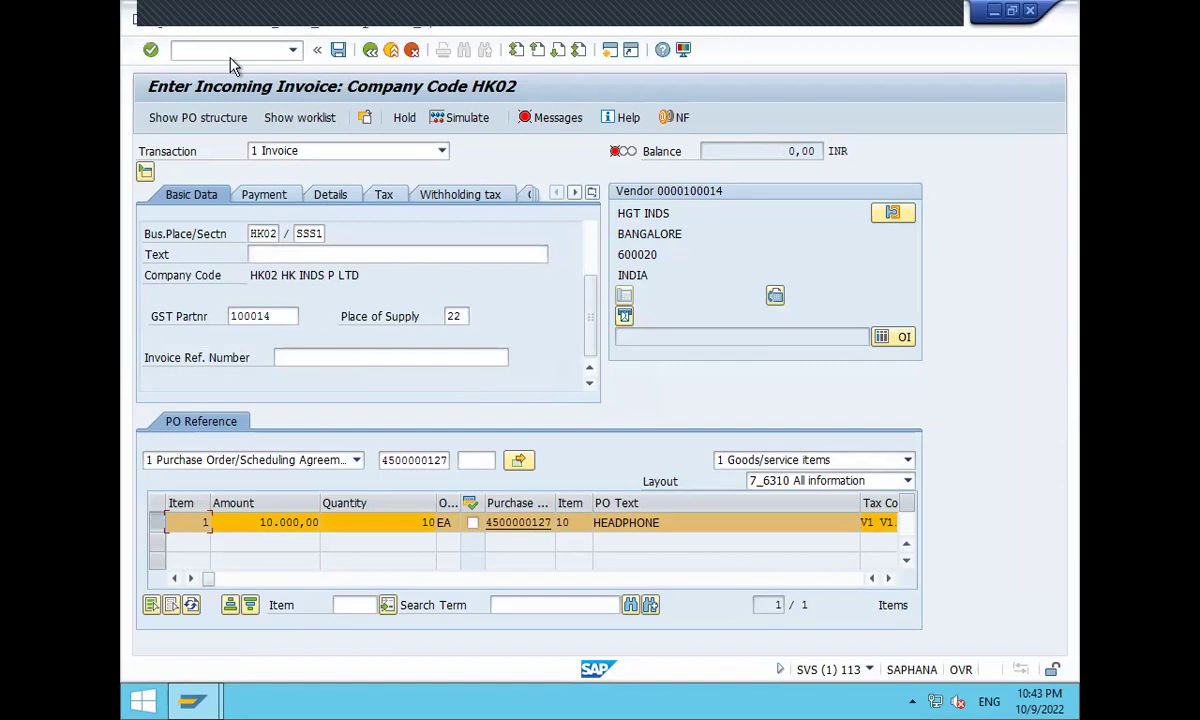
Exit the invoice without posting it and open the tax account configuration with transaction OB40
click(390, 56)
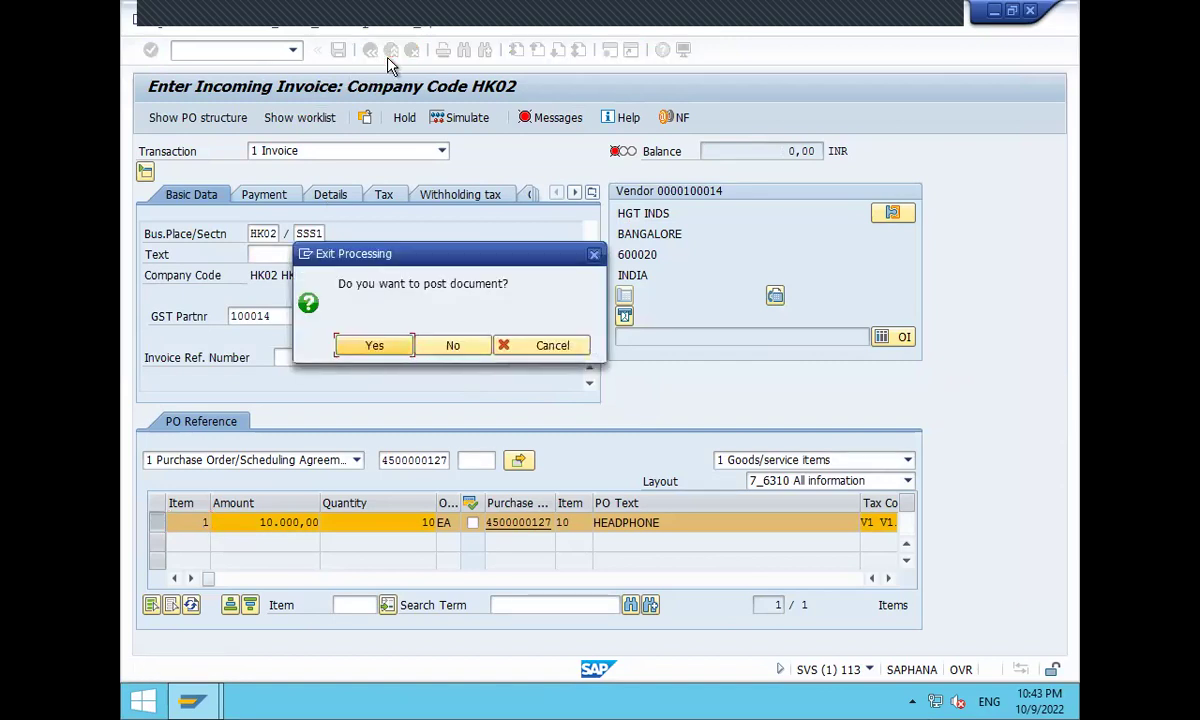
click(476, 348)
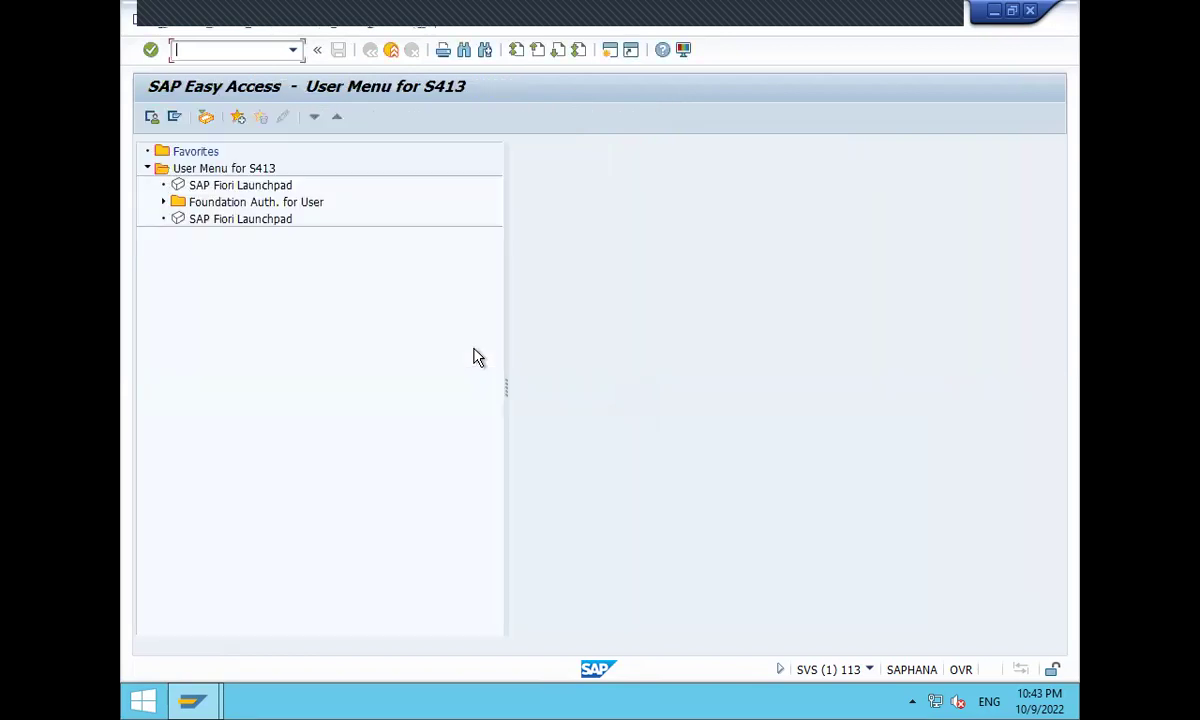
text(OB40)
key(Return)
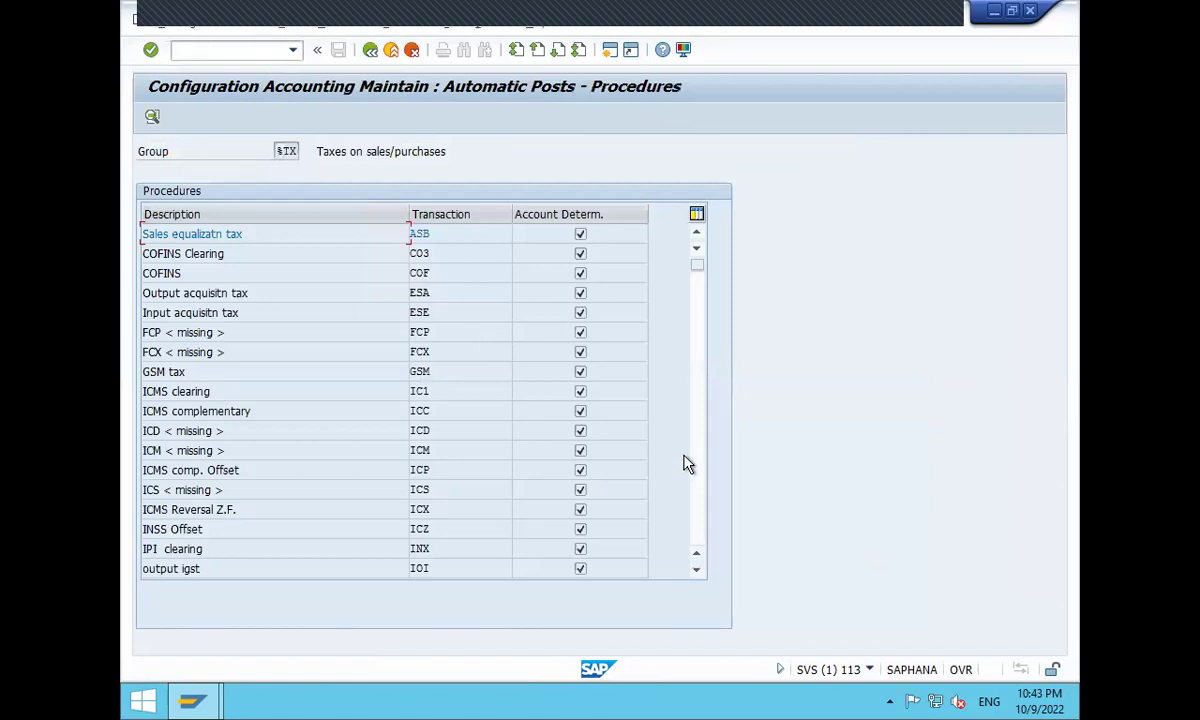
Open the account assignment of the INPUT IGST procedure (ITI) for chart of accounts INT
click(697, 481)
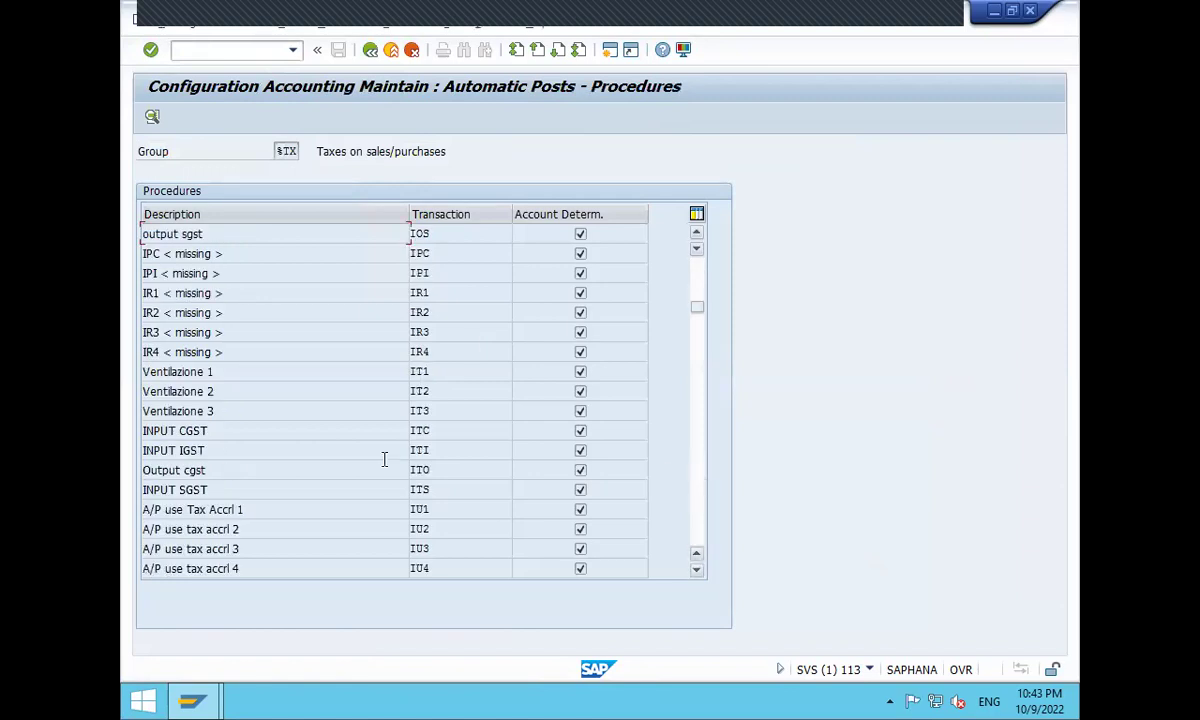
drag(205, 450, 134, 450)
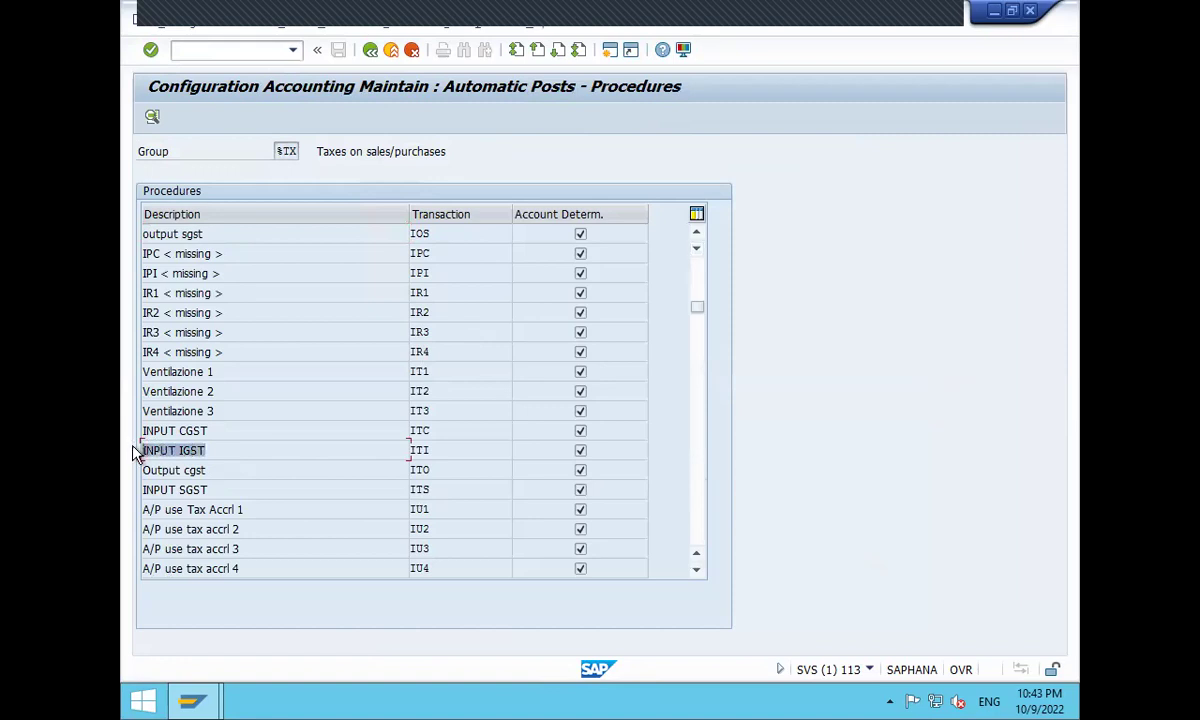
drag(486, 452, 394, 449)
double_click(497, 458)
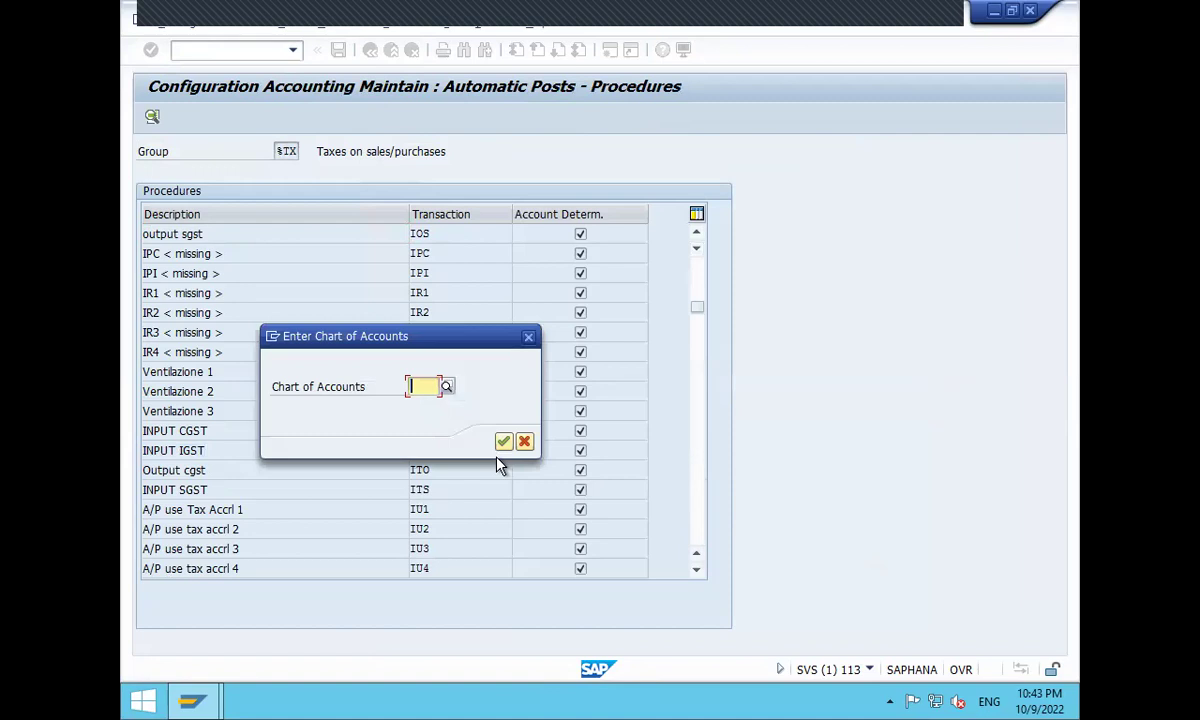
text(INT)
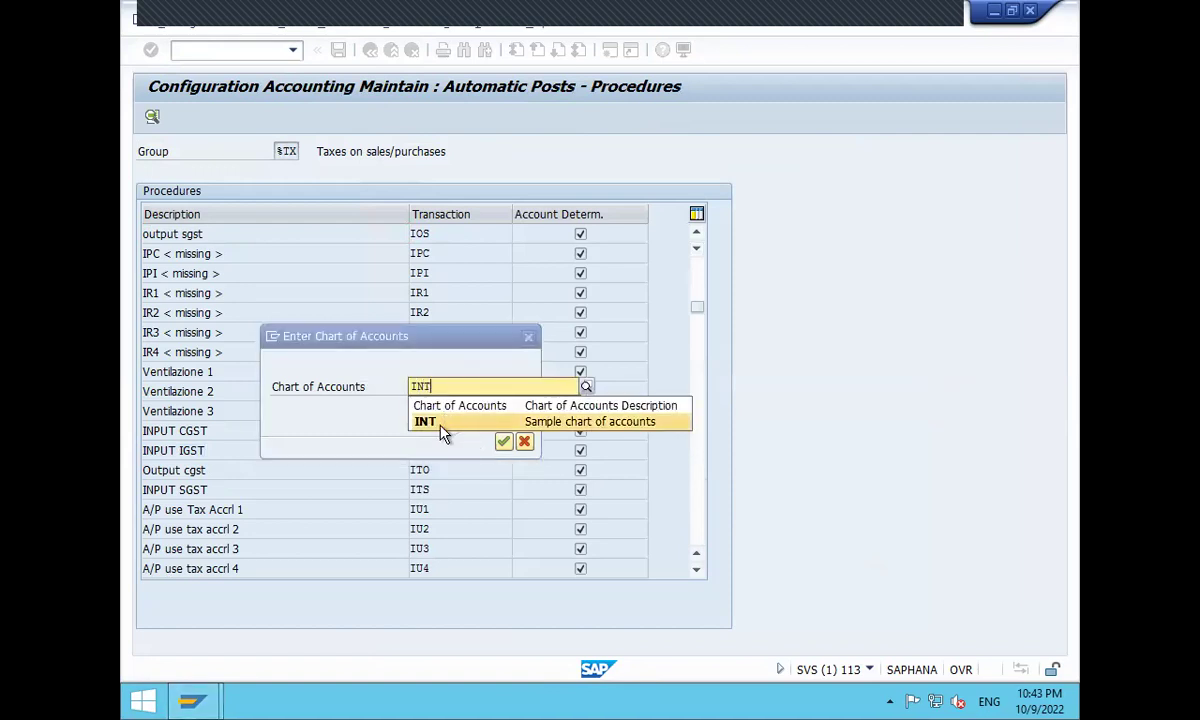
click(445, 420)
click(505, 445)
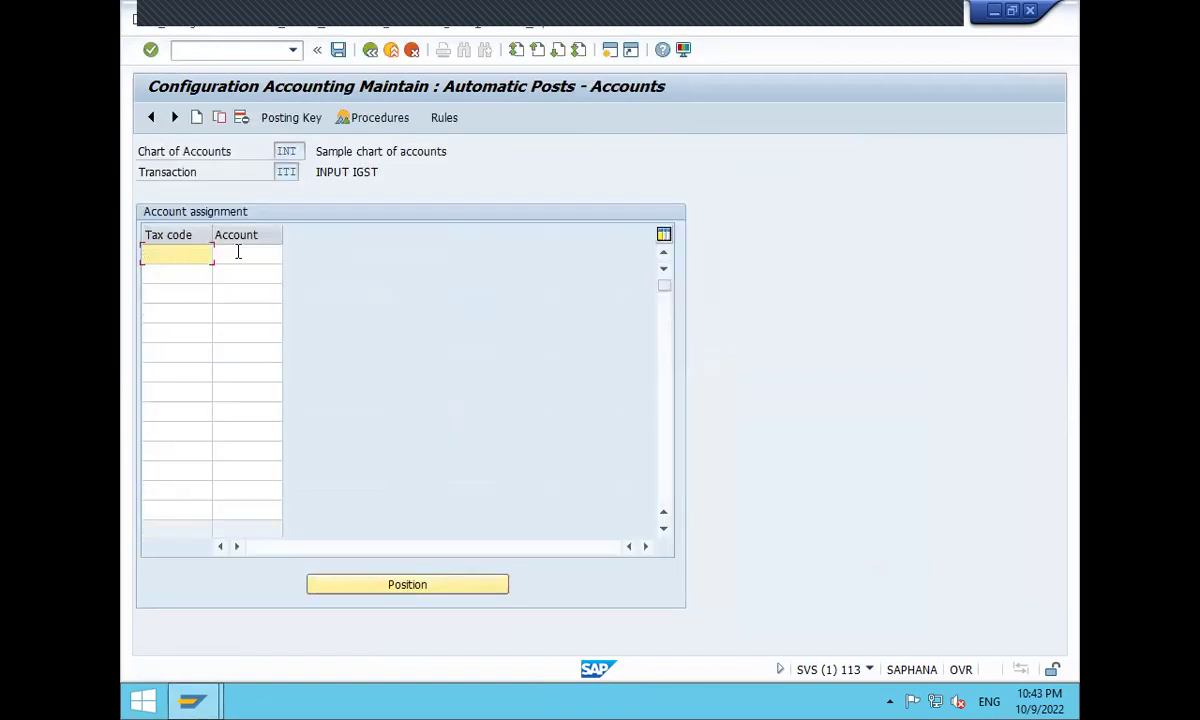
Check the tax code and account assignment of the INPUT IGST transaction
click(247, 253)
click(153, 254)
click(260, 249)
click(156, 253)
click(257, 248)
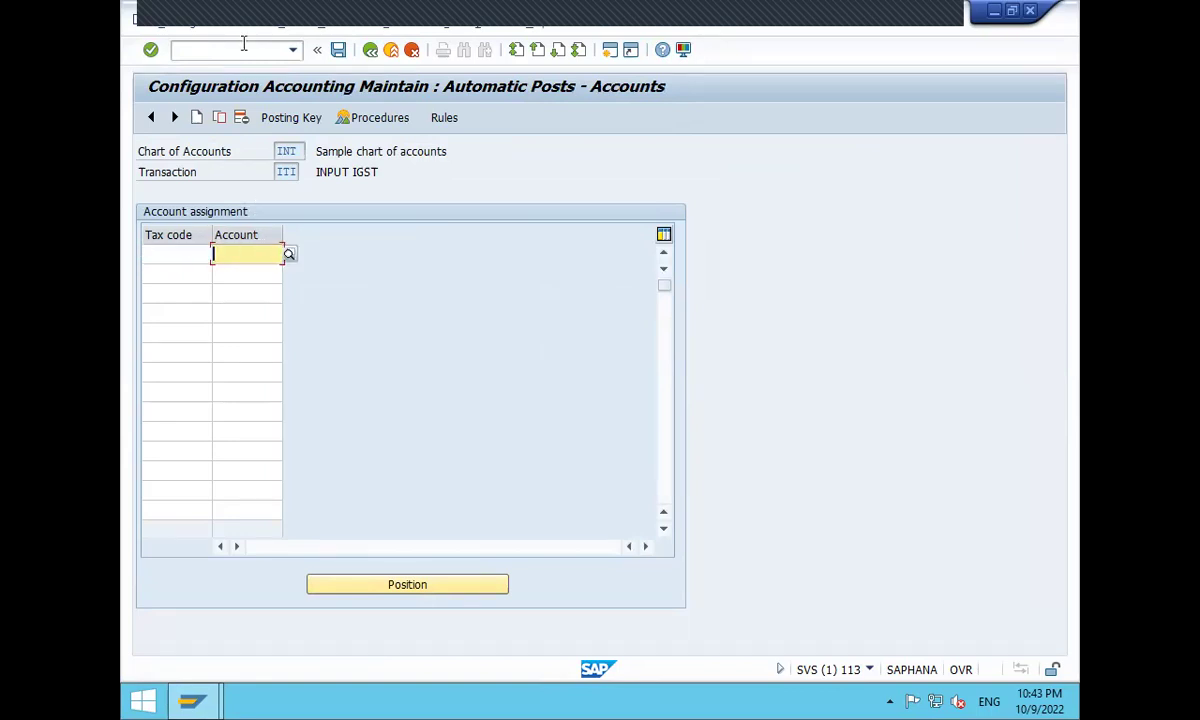
Leave the account configuration and reopen the incoming invoice entry with transaction MIRO
click(229, 46)
text(/nftxp)
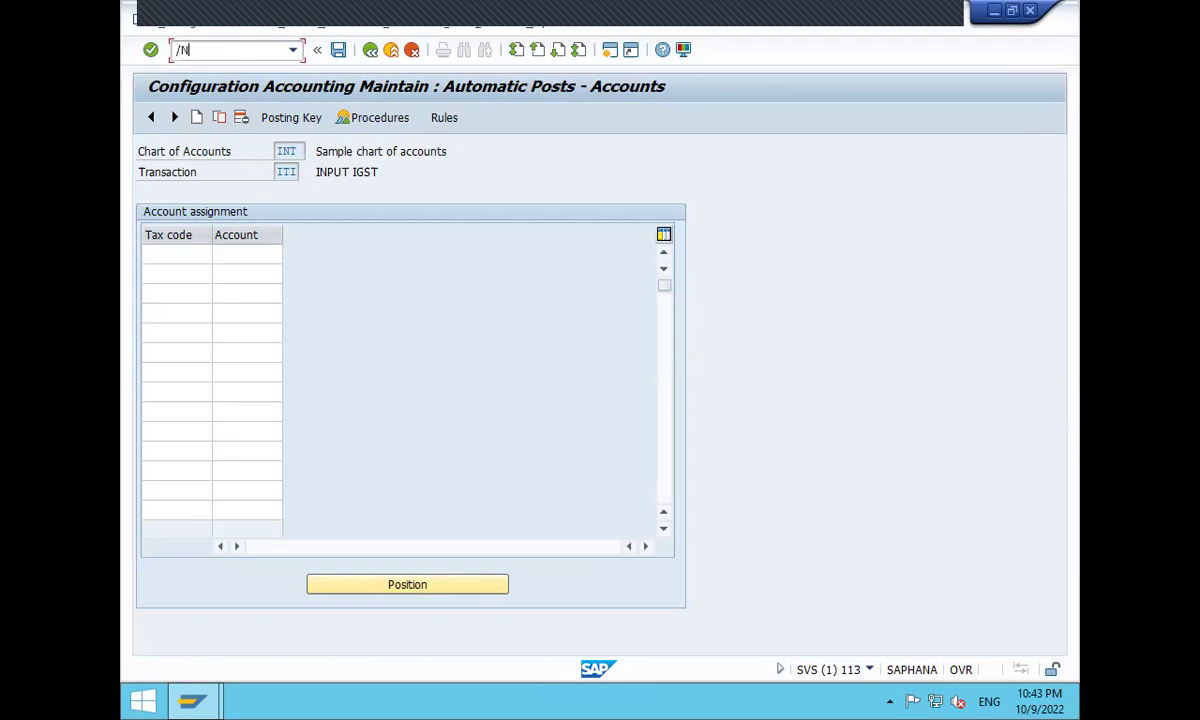
key(Return)
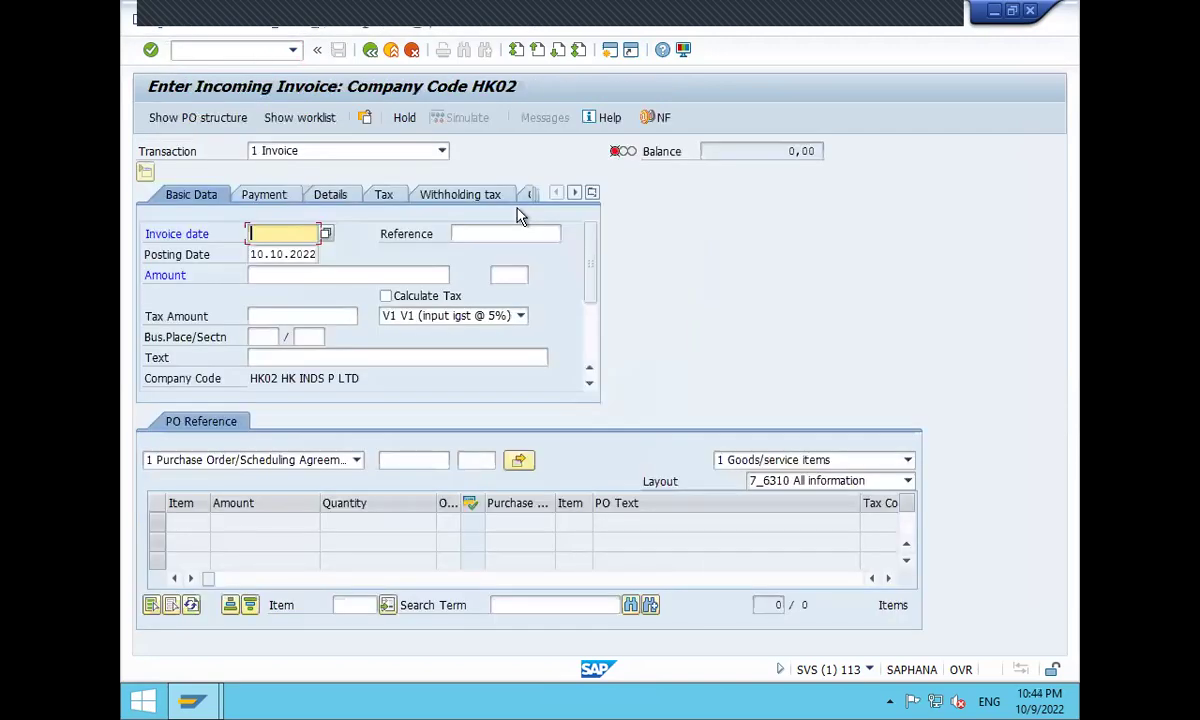
Check the tax code preset for the incoming invoice and return to the invoice entry window
click(447, 316)
click(444, 318)
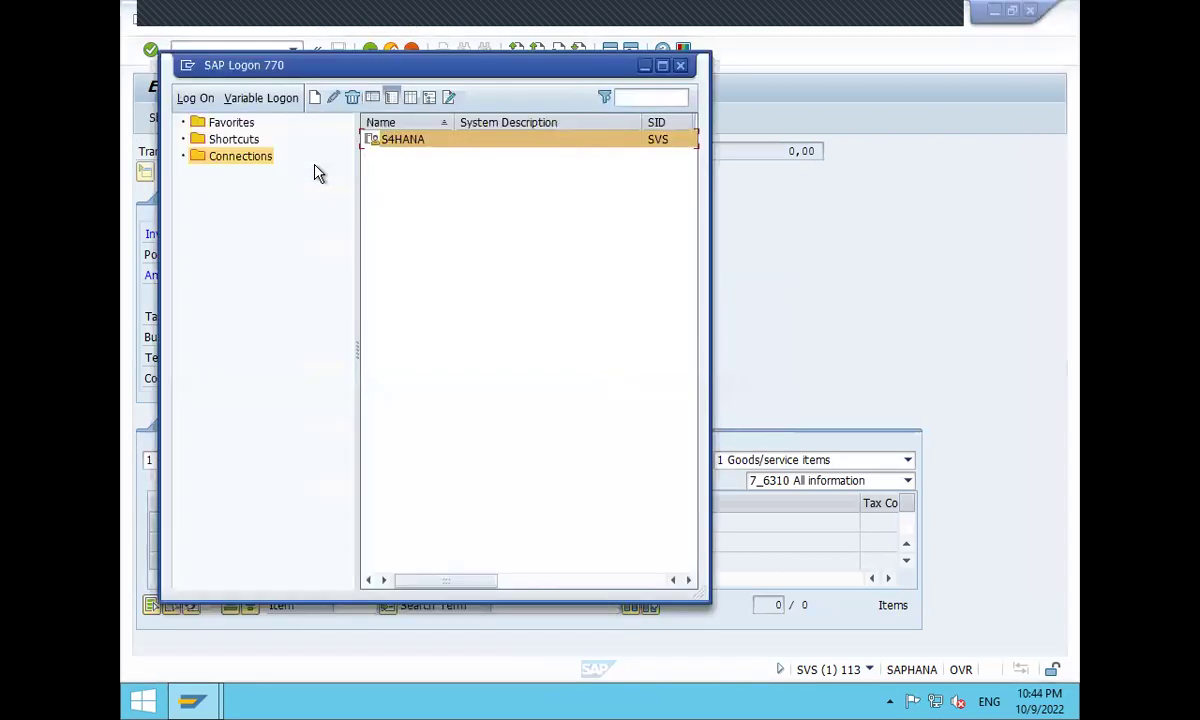
mouse_move(196, 704)
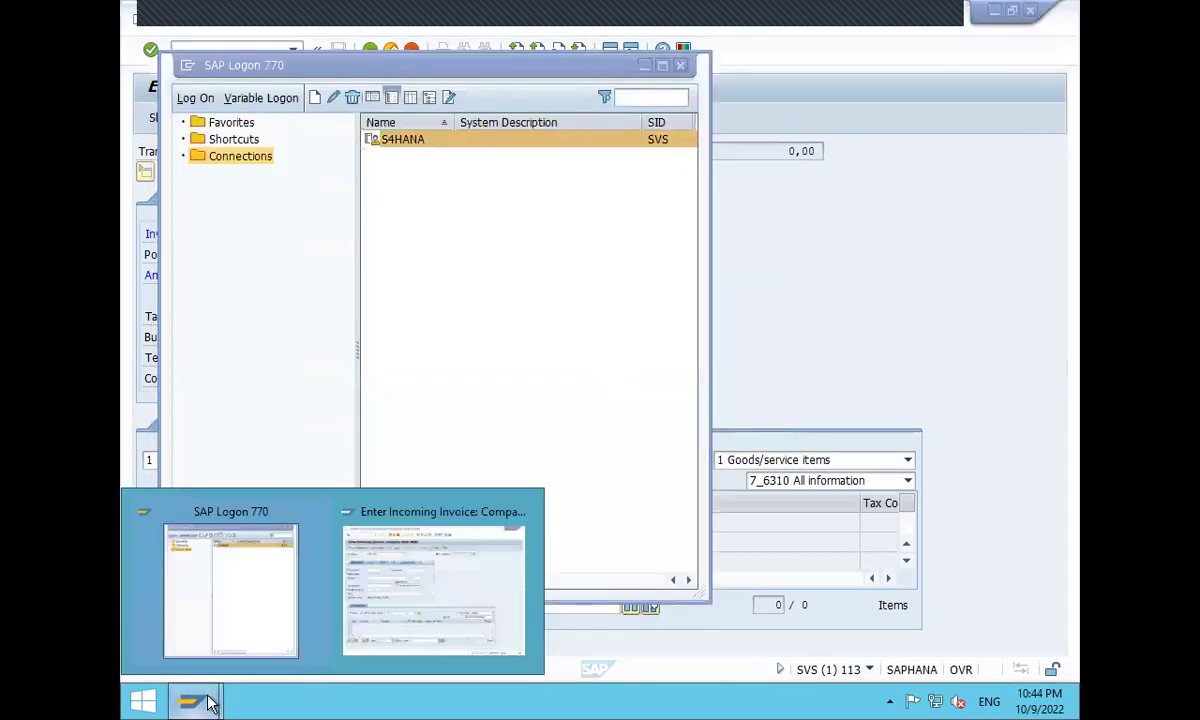
click(415, 635)
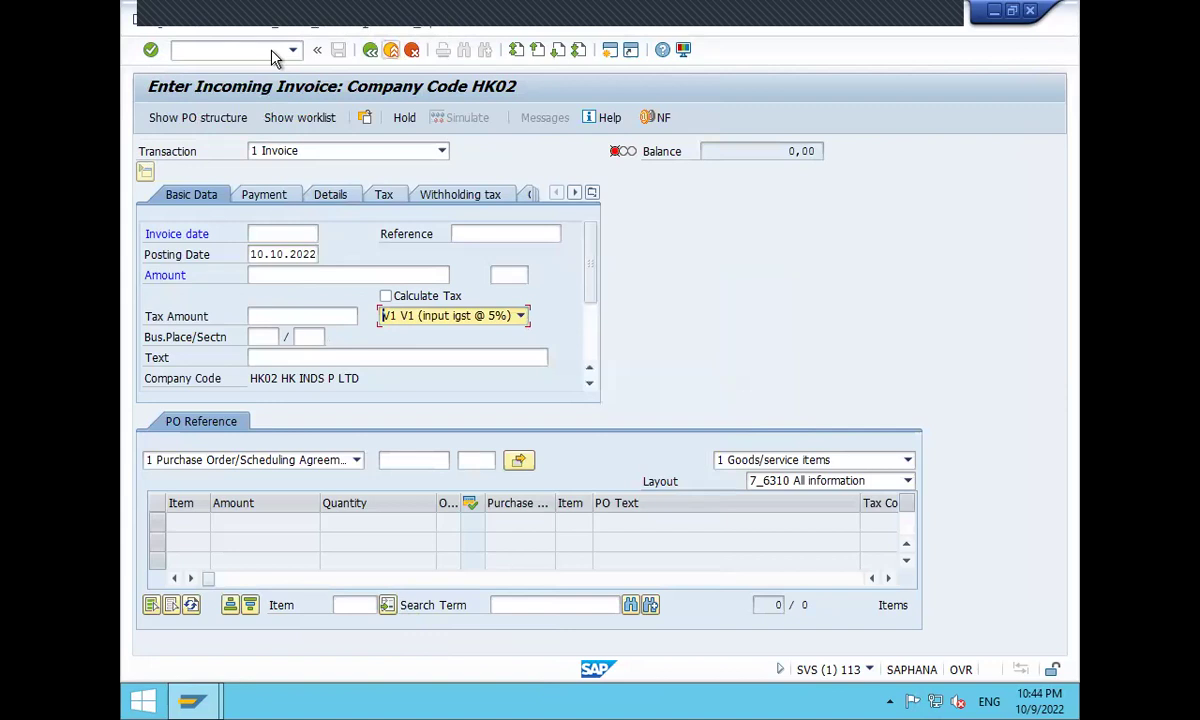
Leave the invoice entry and open the tax account configuration with transaction OB40
click(207, 48)
text(/NOB40)
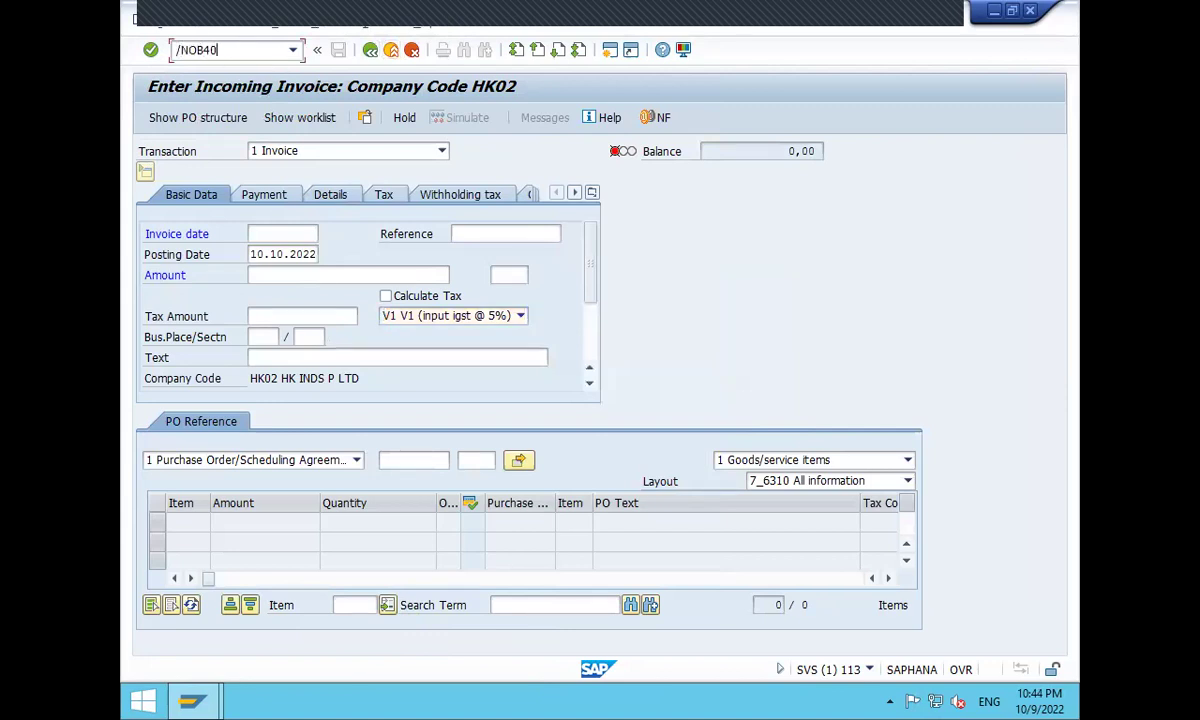
key(Return)
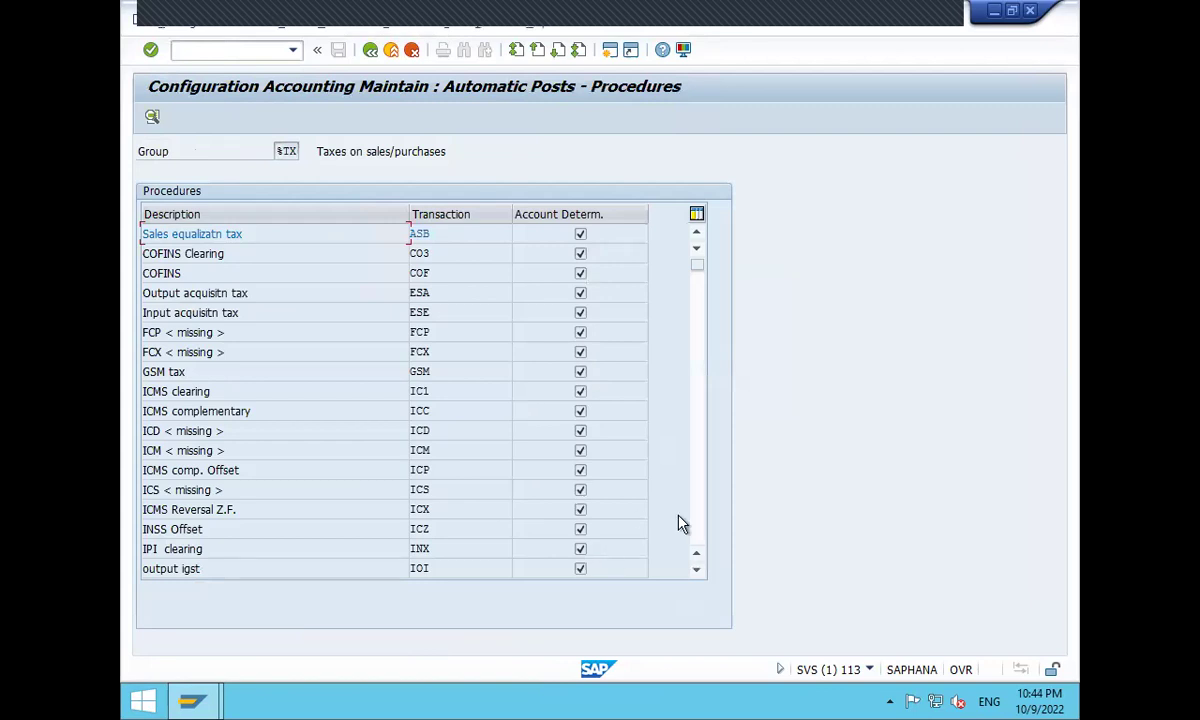
Find the INPUT IGST procedure (ITI) and open its account assignment for chart of accounts INT
scroll(699, 533, down, 10)
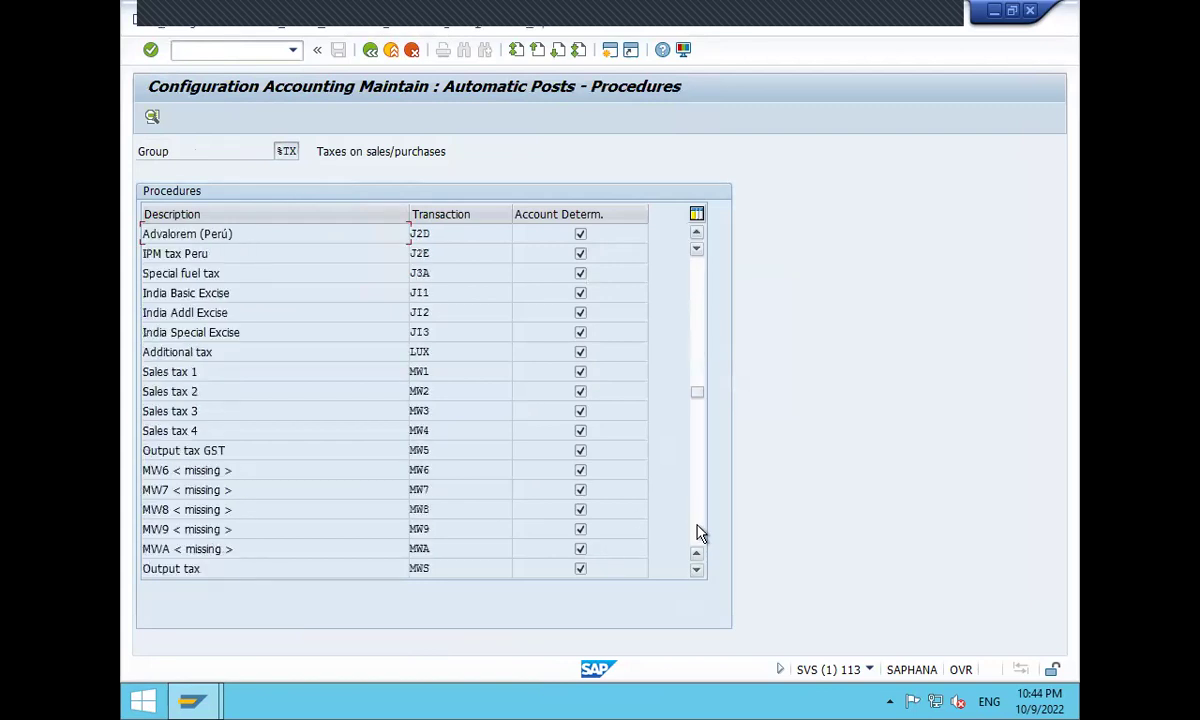
click(699, 342)
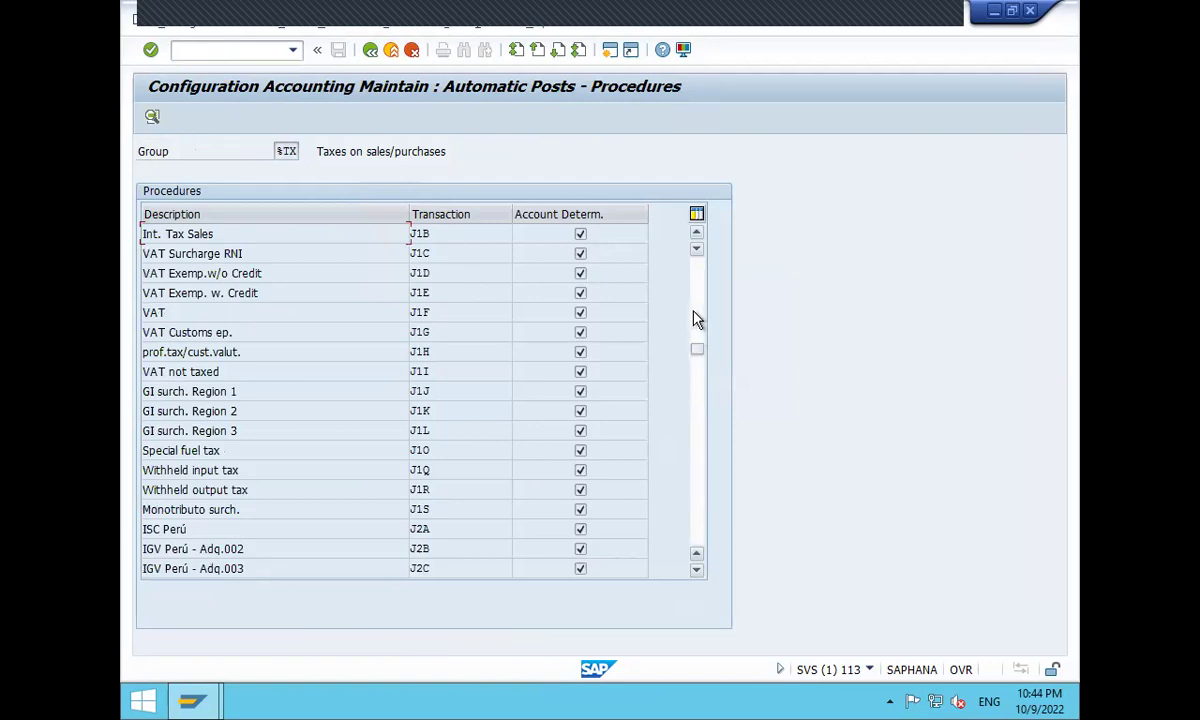
click(697, 318)
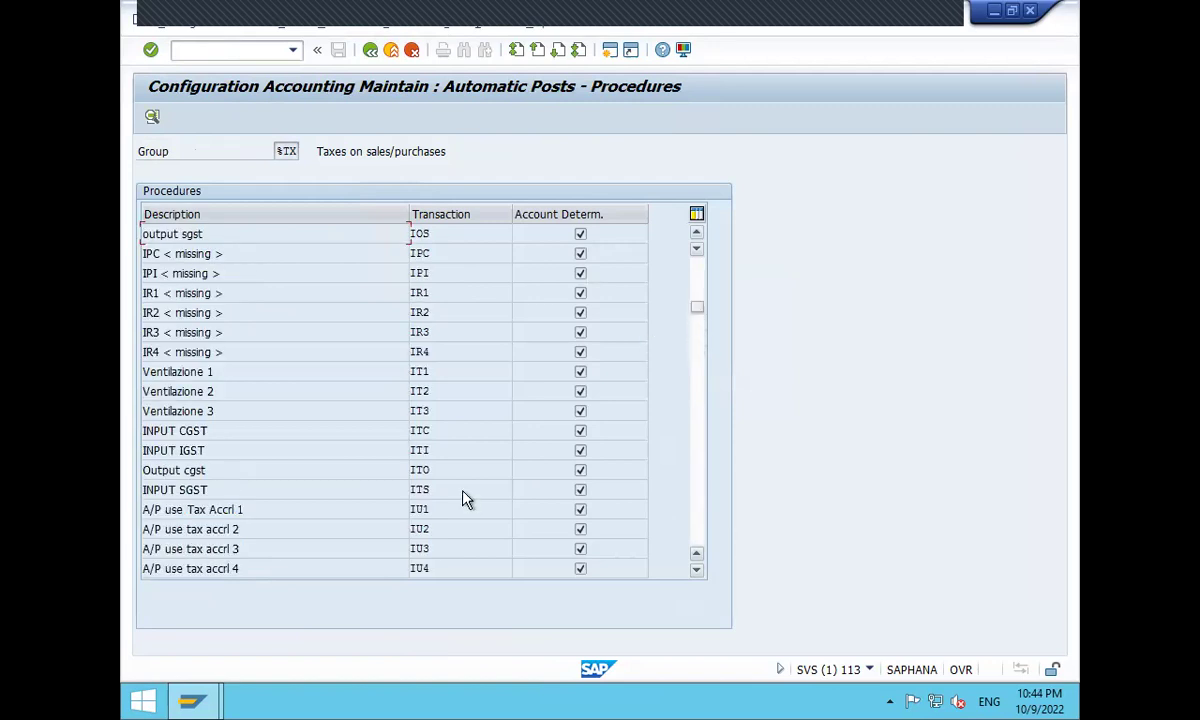
double_click(332, 455)
key(Return)
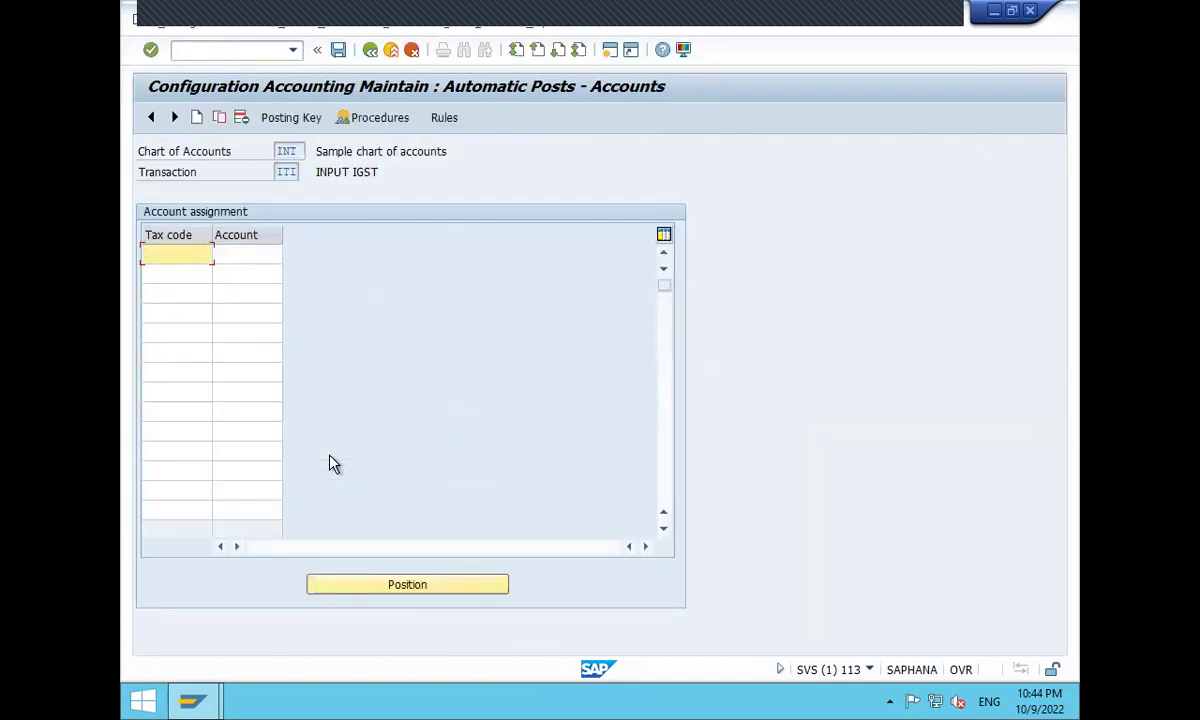
Assign G/L account 154000 to tax code V1 for INPUT IGST and save the account assignment
text(V1)
key(Tab)
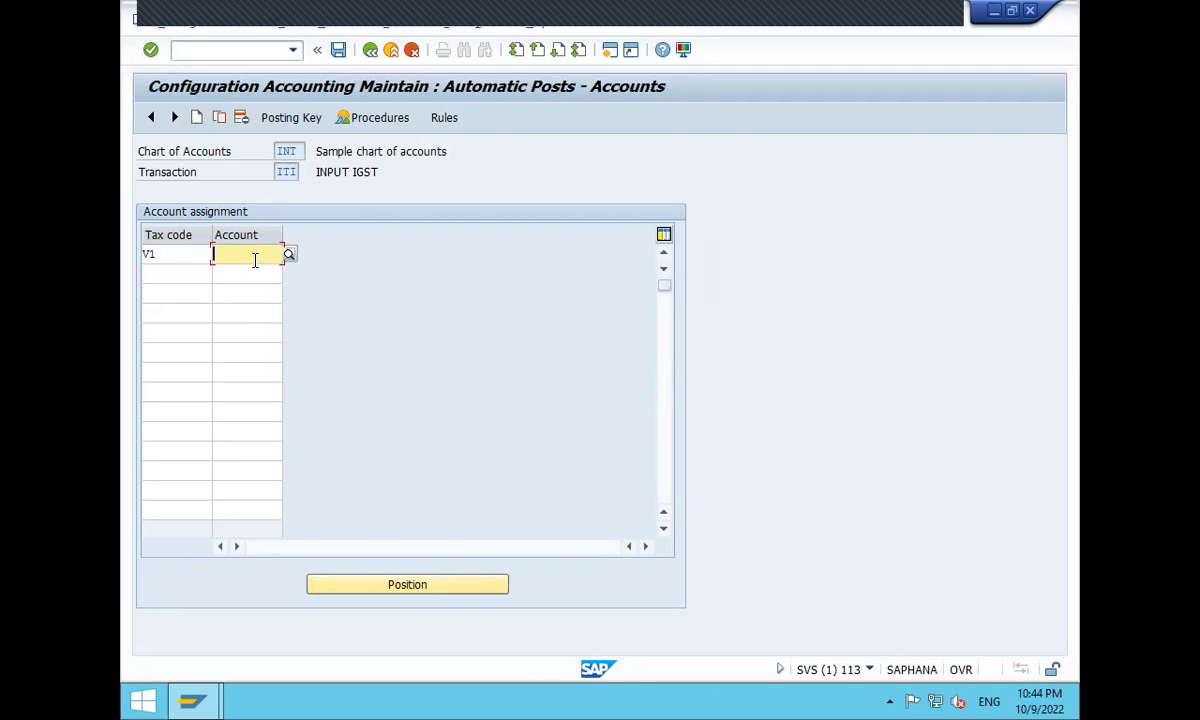
text(154000)
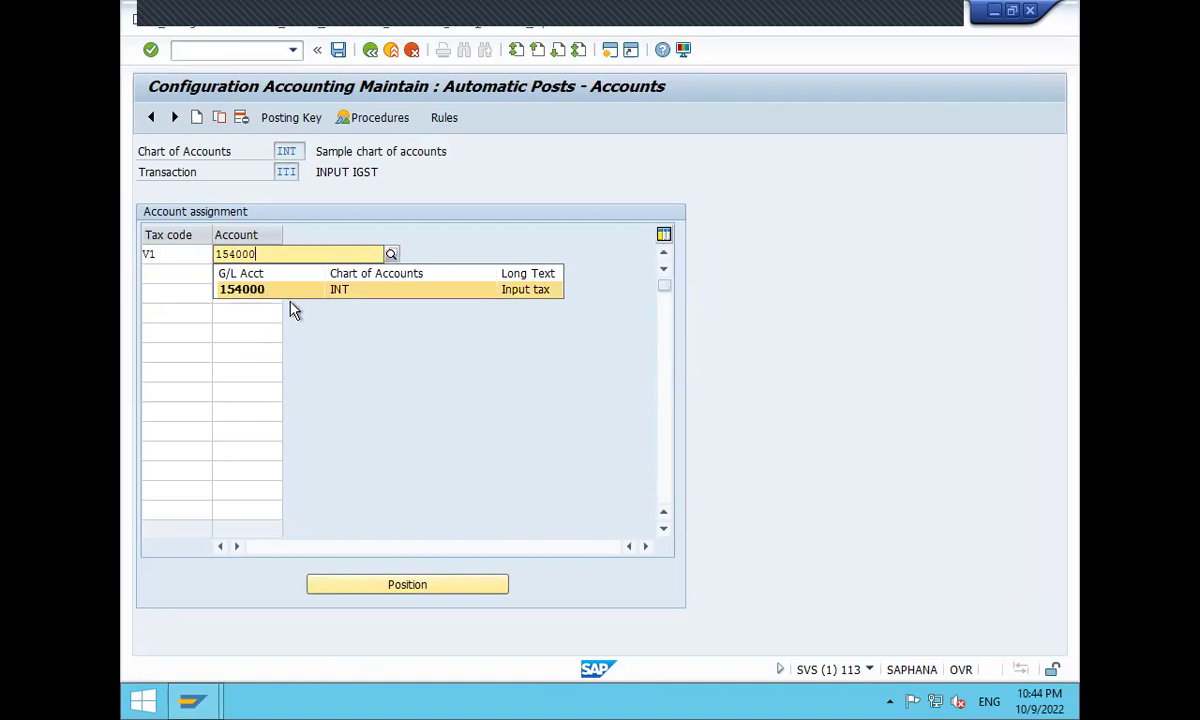
key(Escape)
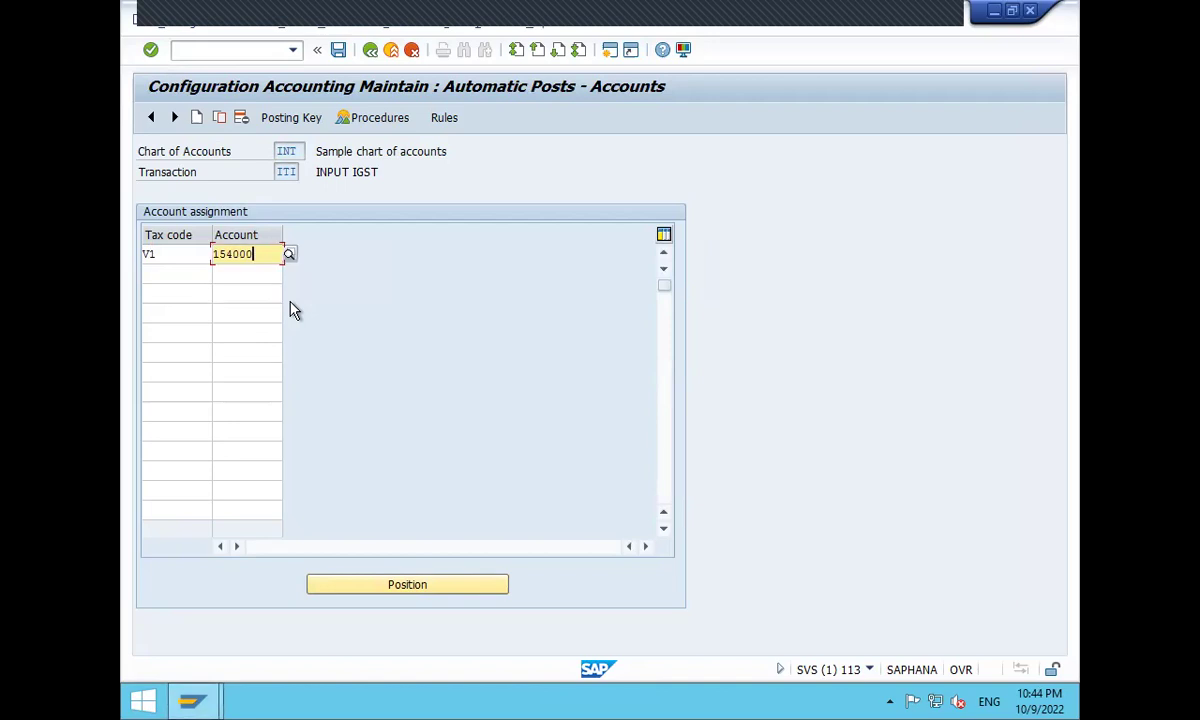
click(338, 50)
click(396, 318)
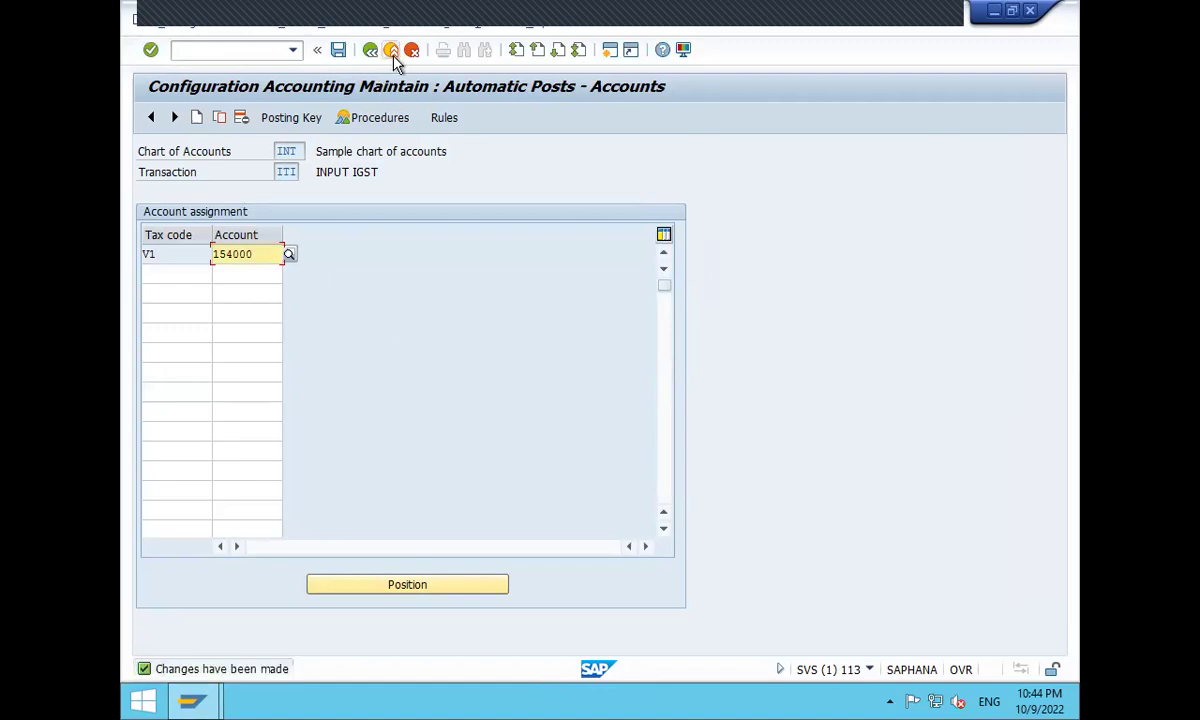
Leave the tax account configuration and start a new incoming invoice with transaction MIRO
click(370, 52)
text(MIRPO)
key(BackSpace)
key(BackSpace)
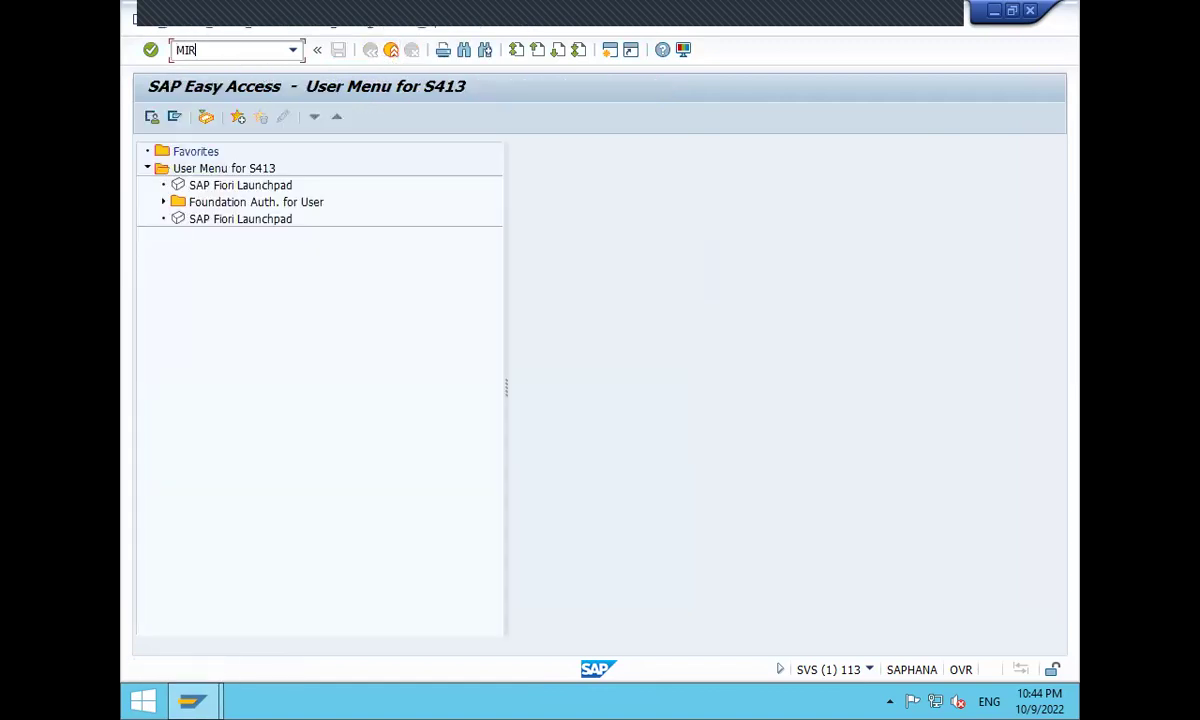
text(O)
key(Return)
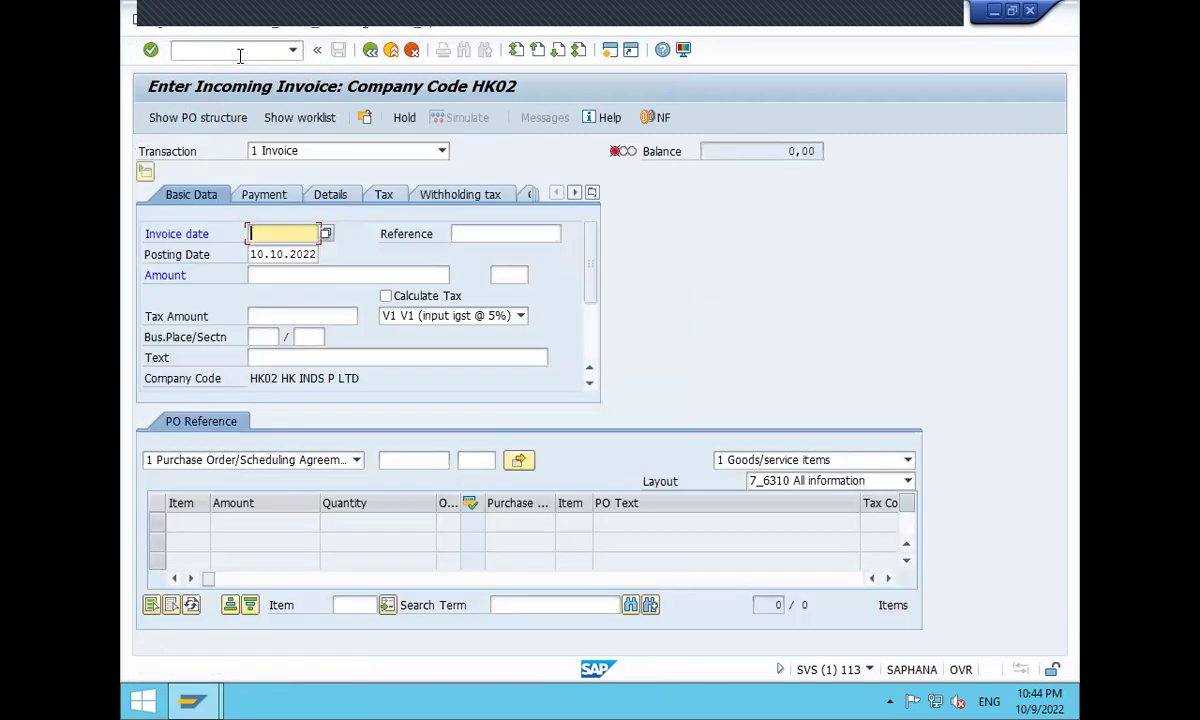
Set the invoice date to 09.10.2022 and enable automatic tax calculation
key(Down)
key(Return)
key(Return)
click(386, 297)
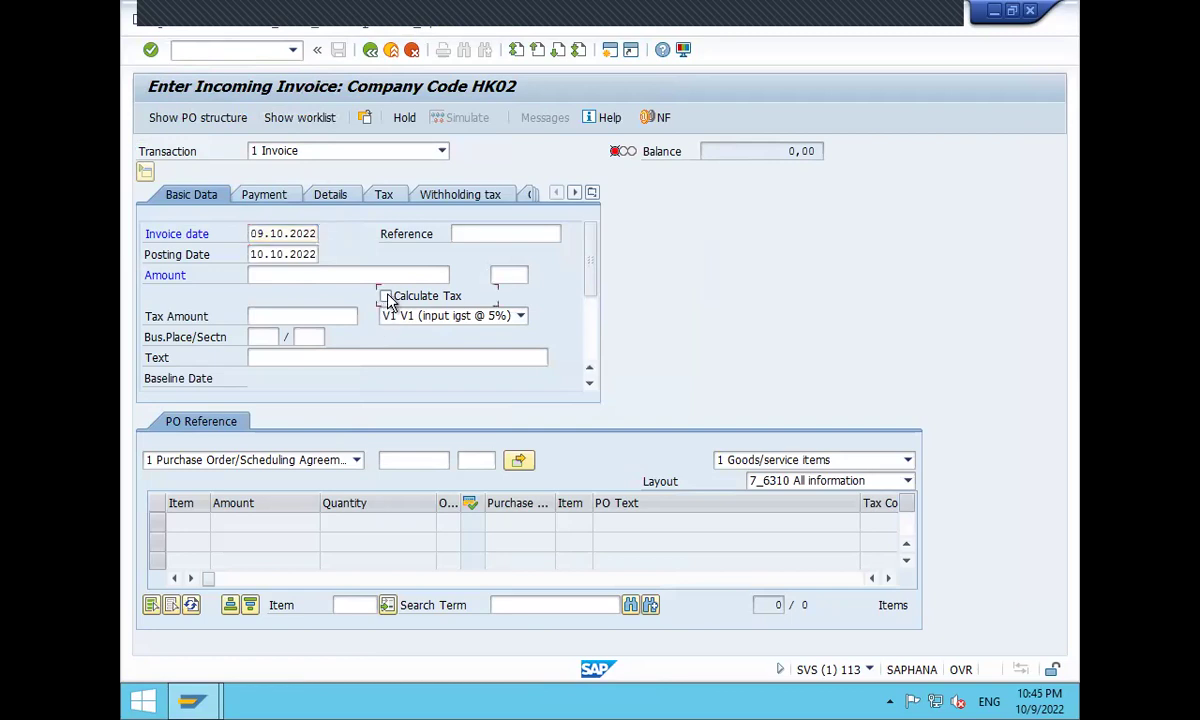
Enter the purchase order number to load the HEADPHONE item into the invoice
click(420, 461)
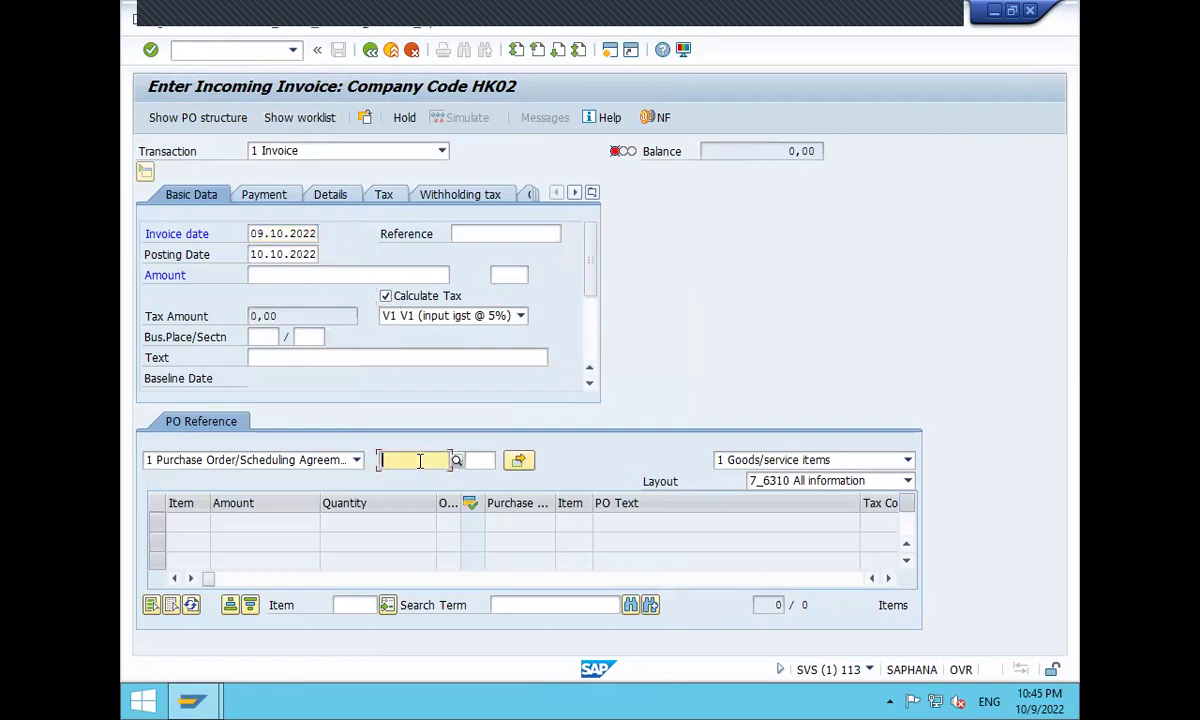
click(420, 476)
key(Return)
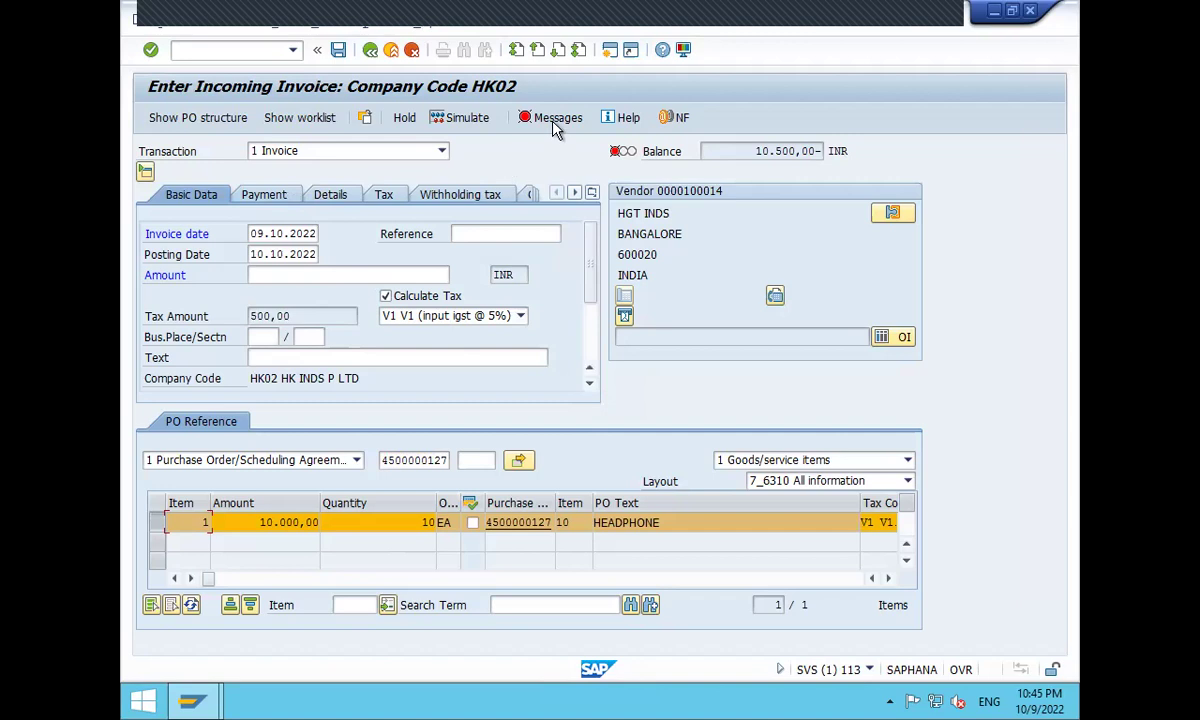
Set the invoice's payment baseline date to 22.10.2022
key(Return)
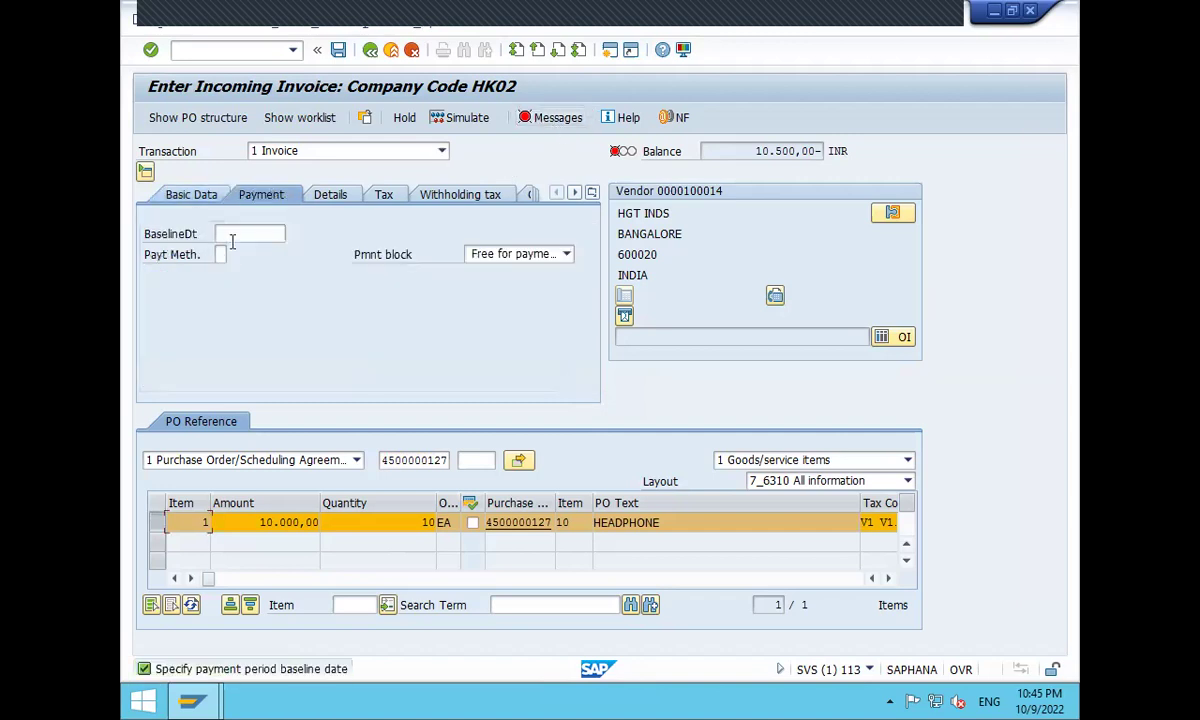
click(232, 236)
click(240, 246)
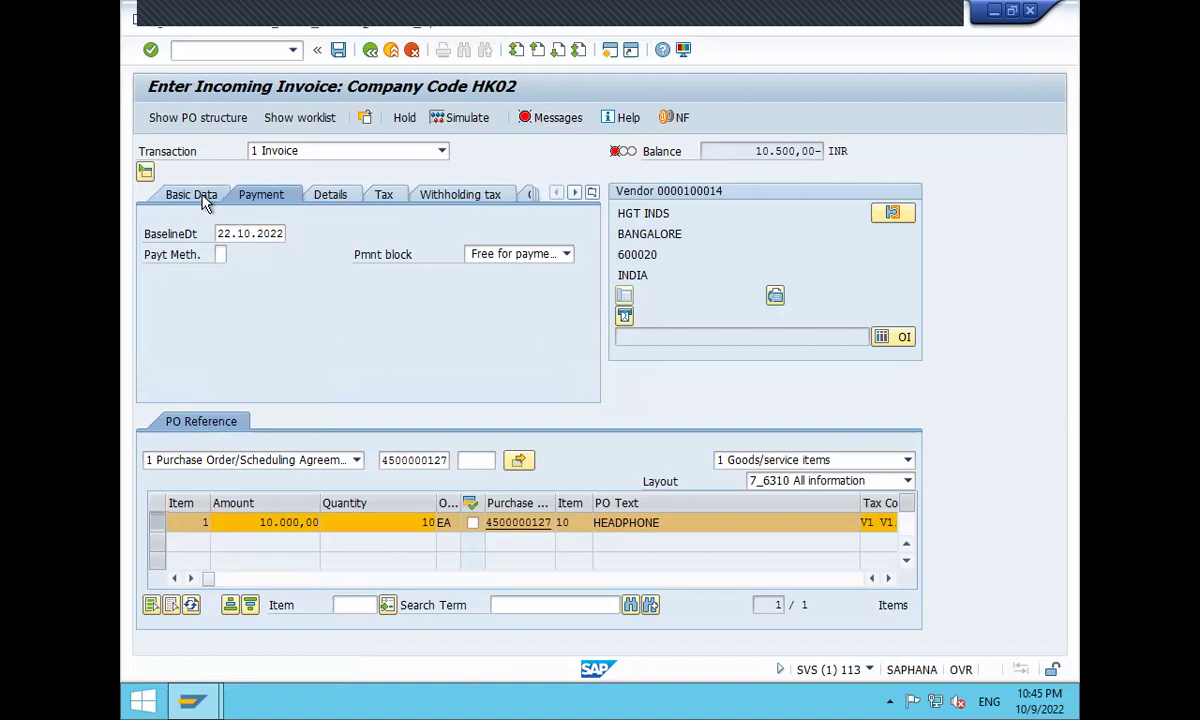
Return to the invoice's basic data, check the tax amount and enter a gross invoice amount of 10500 INR
click(203, 199)
drag(297, 316, 243, 324)
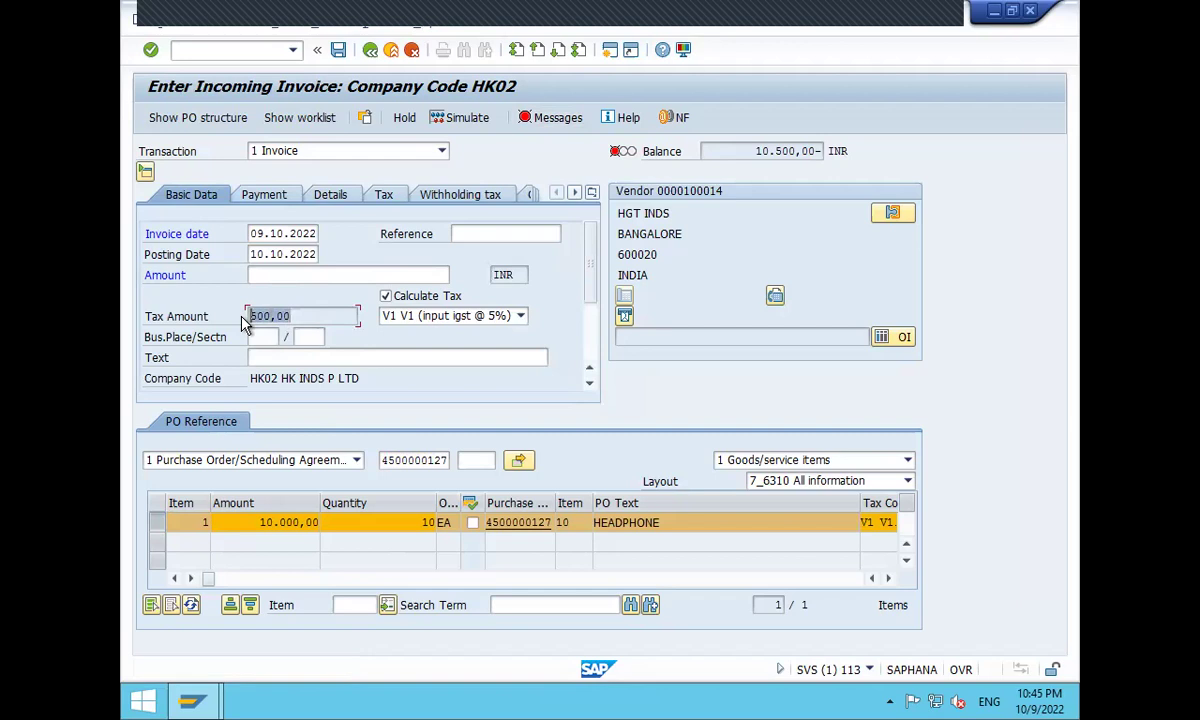
click(290, 279)
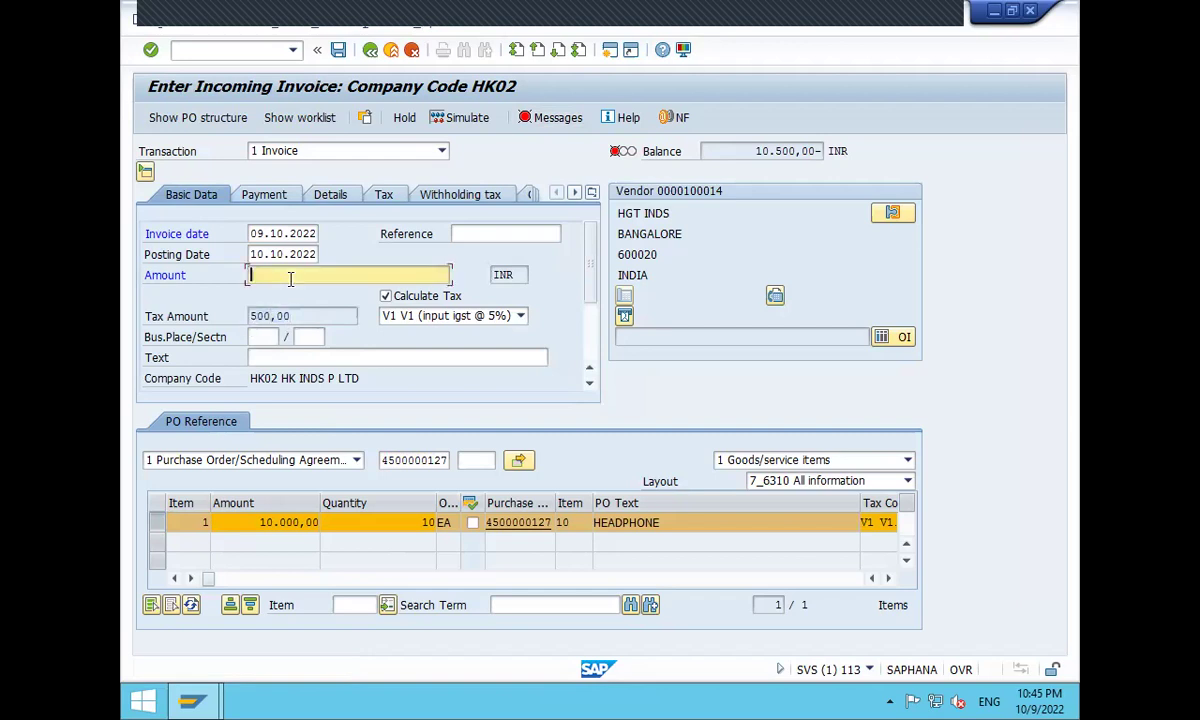
text(10500)
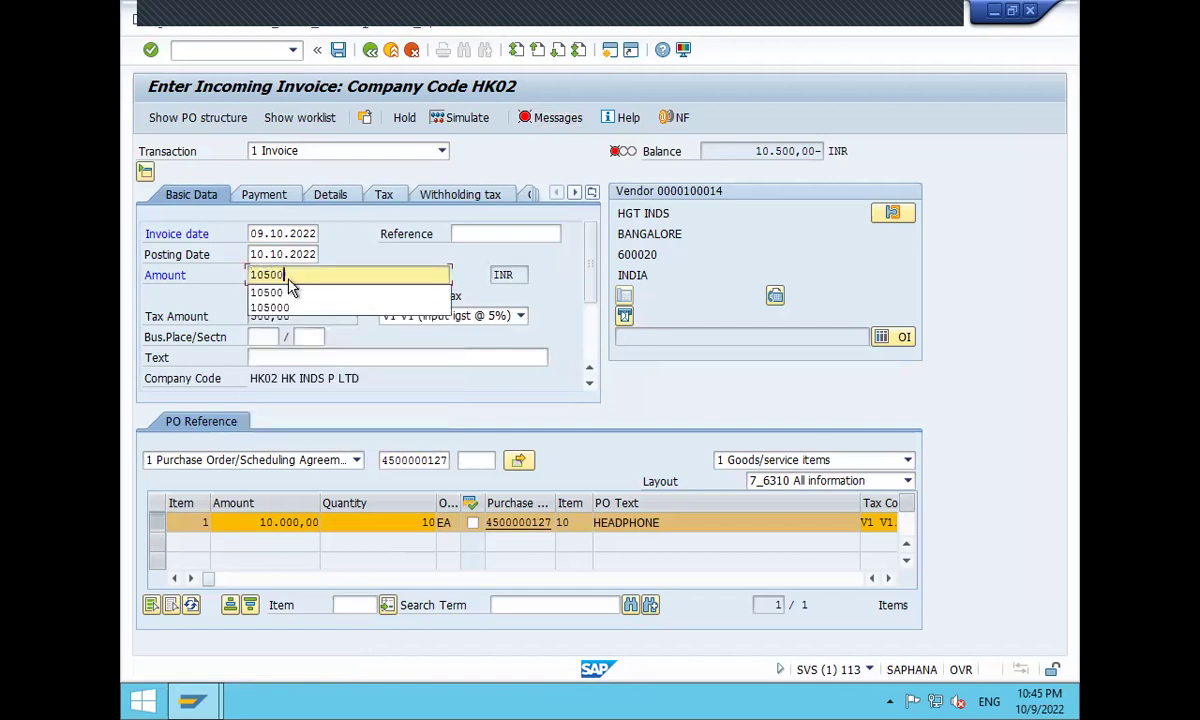
key(Return)
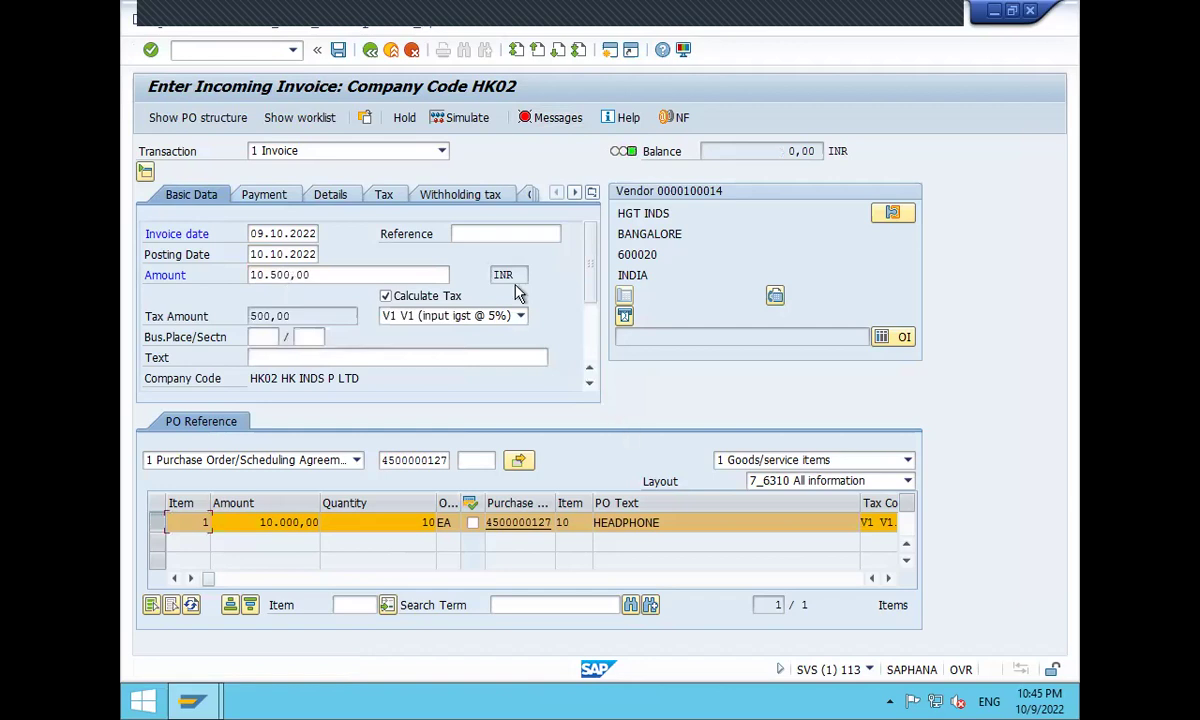
Assign business place HK02 and section SSS1 to the invoice
click(272, 339)
text(HK02)
key(Tab)
text(SSS1)
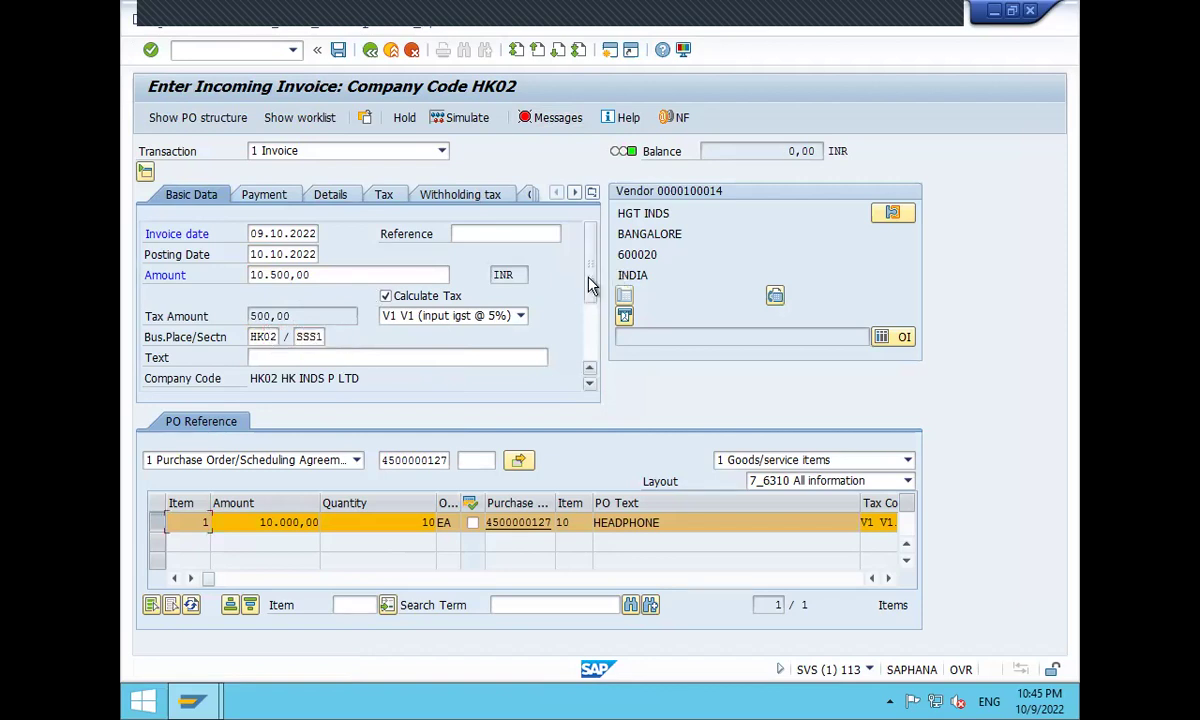
Set the place of supply to 22, post the invoice and leave the invoice entry
drag(590, 285, 587, 375)
click(455, 316)
text(22)
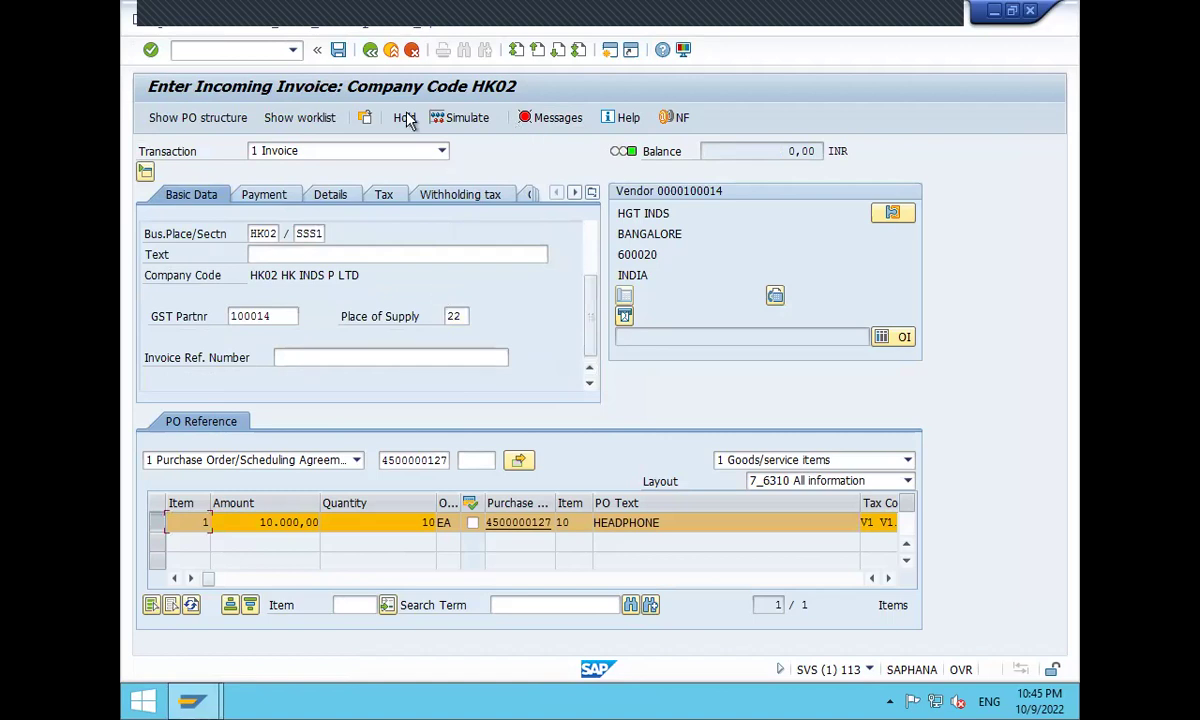
click(338, 50)
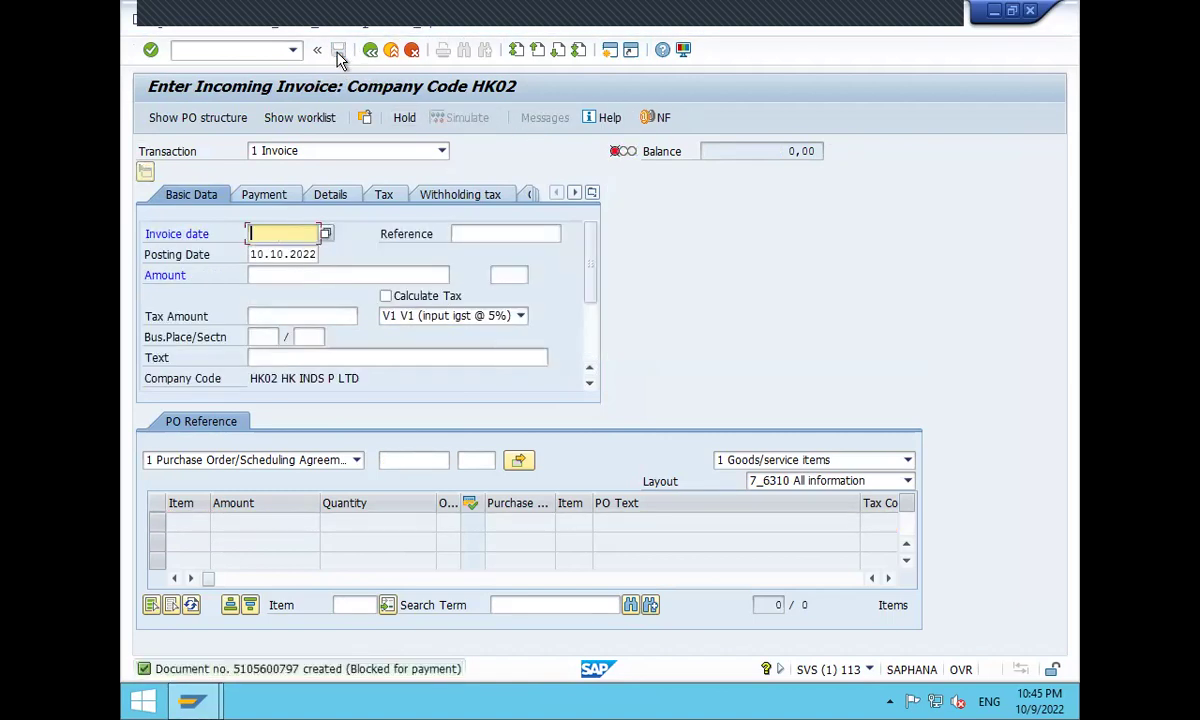
click(392, 50)
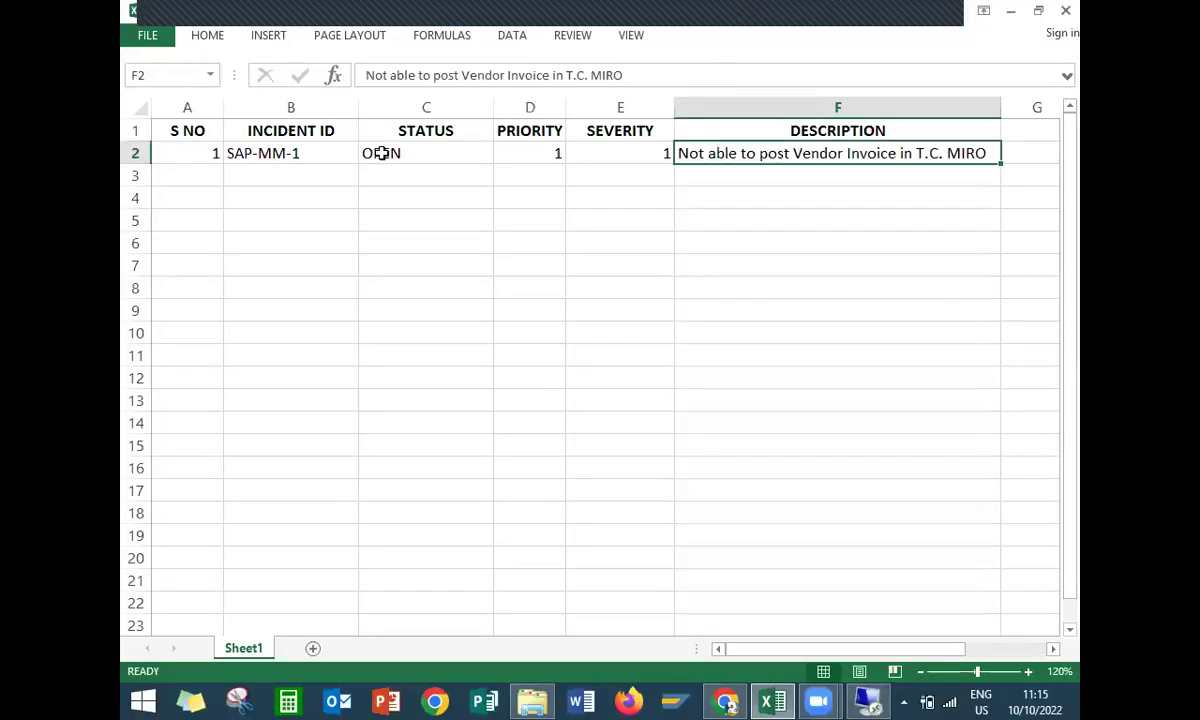
Switch to the Excel incident list and set the status of incident SAP-MM-1 to CLOSED
click(425, 155)
text(CLOSED)
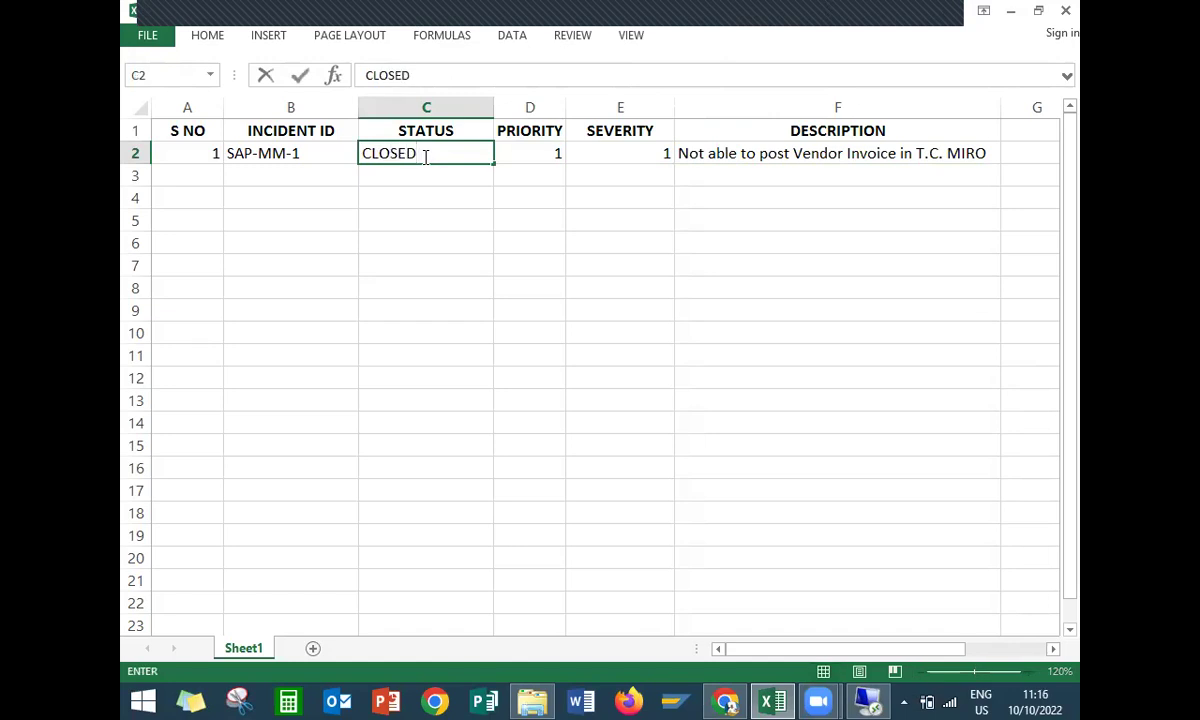
key(Return)
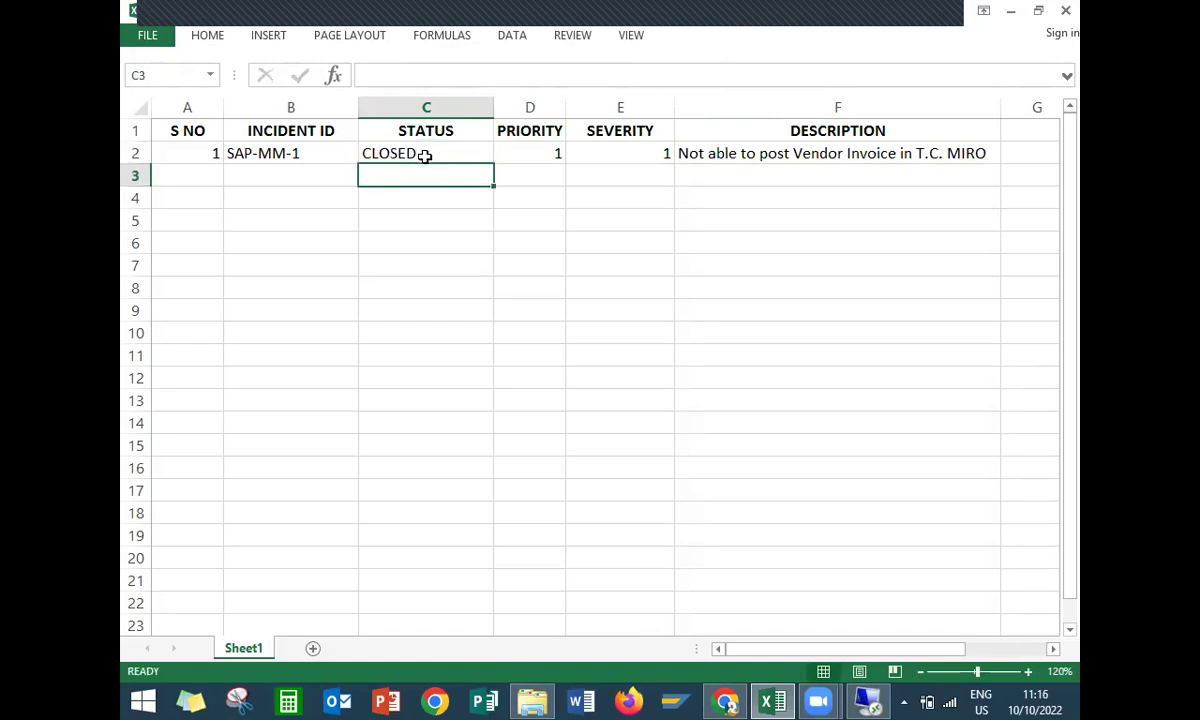